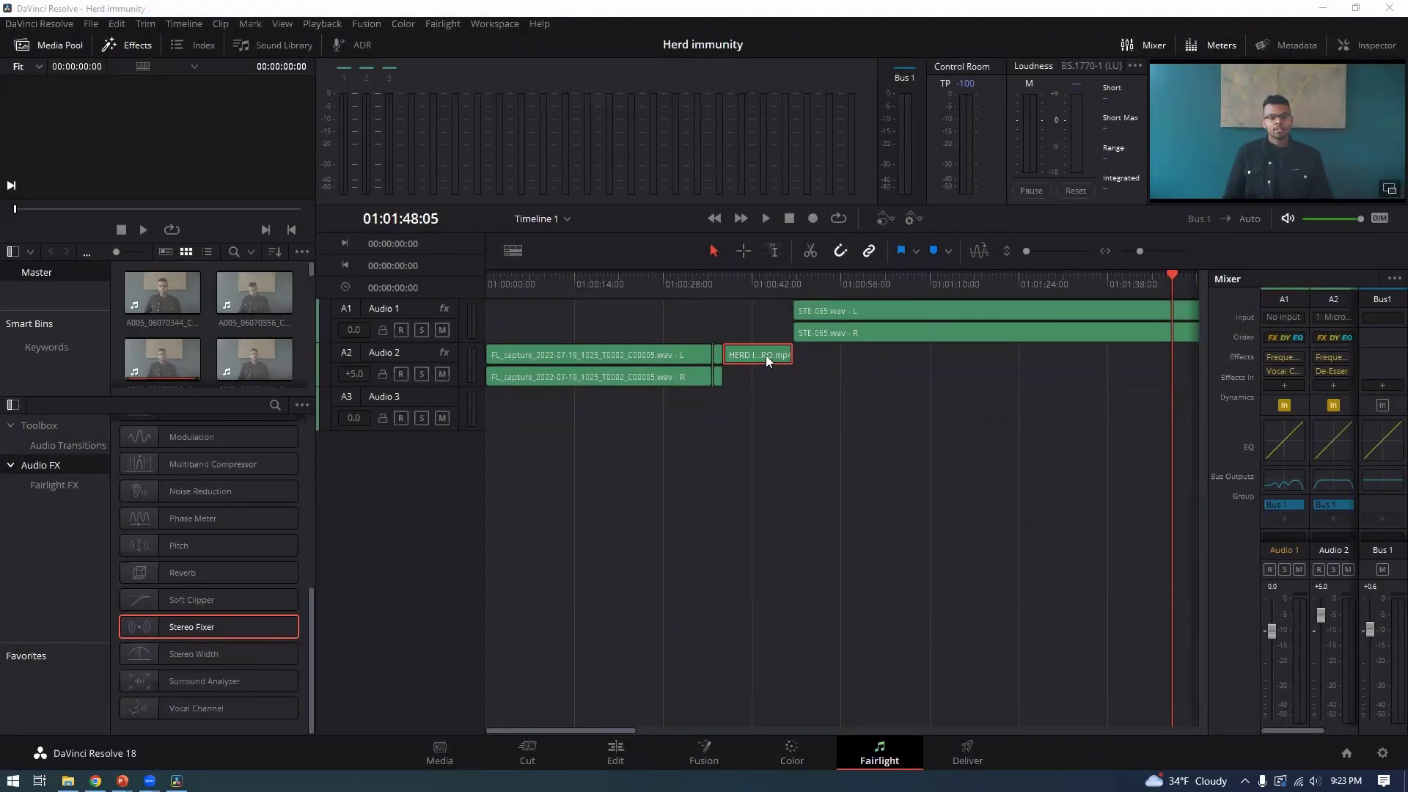
# Step: Put the playhead just before the HERD clip, play it briefly, then stop
pyautogui.click(723, 282)
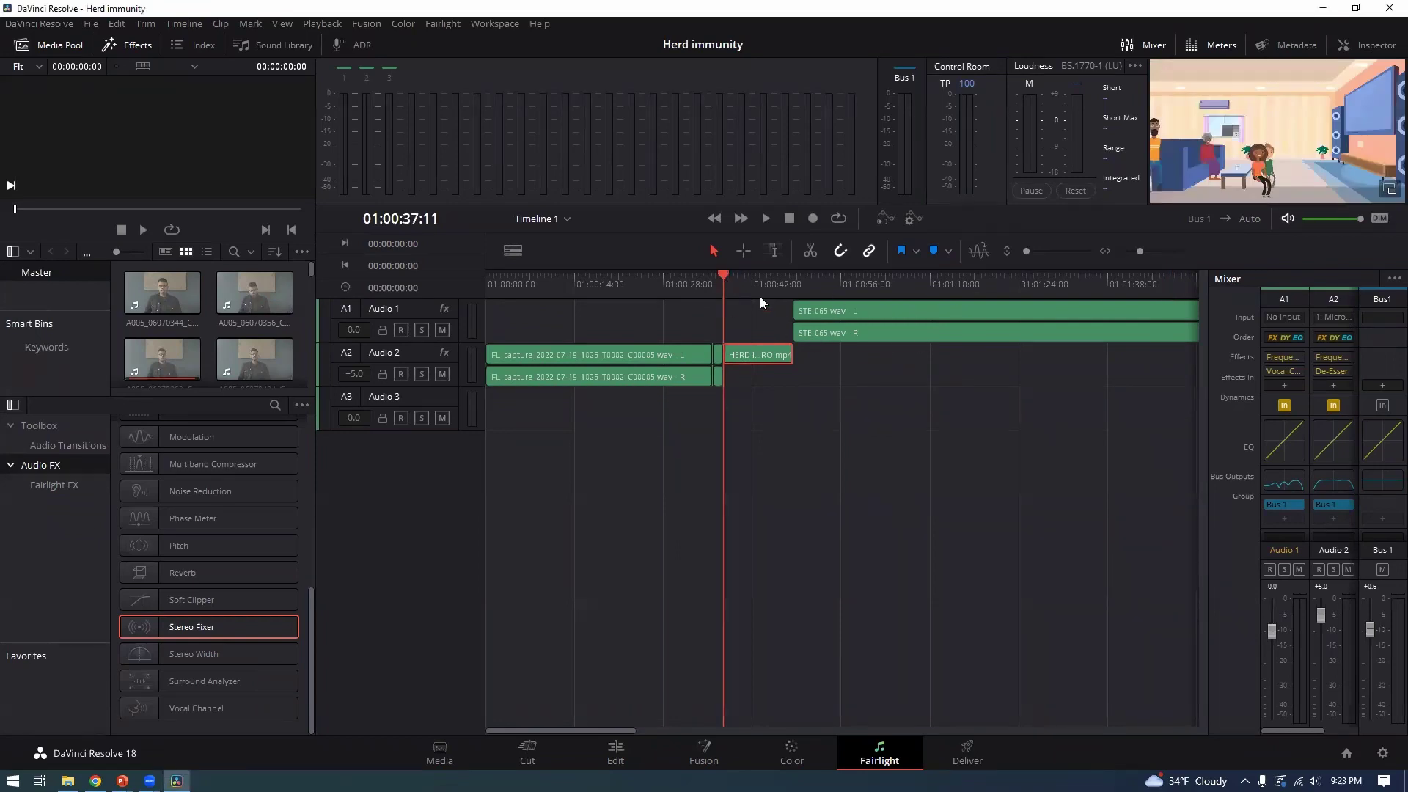
pyautogui.moveTo(728, 280); pyautogui.dragTo(729, 286)
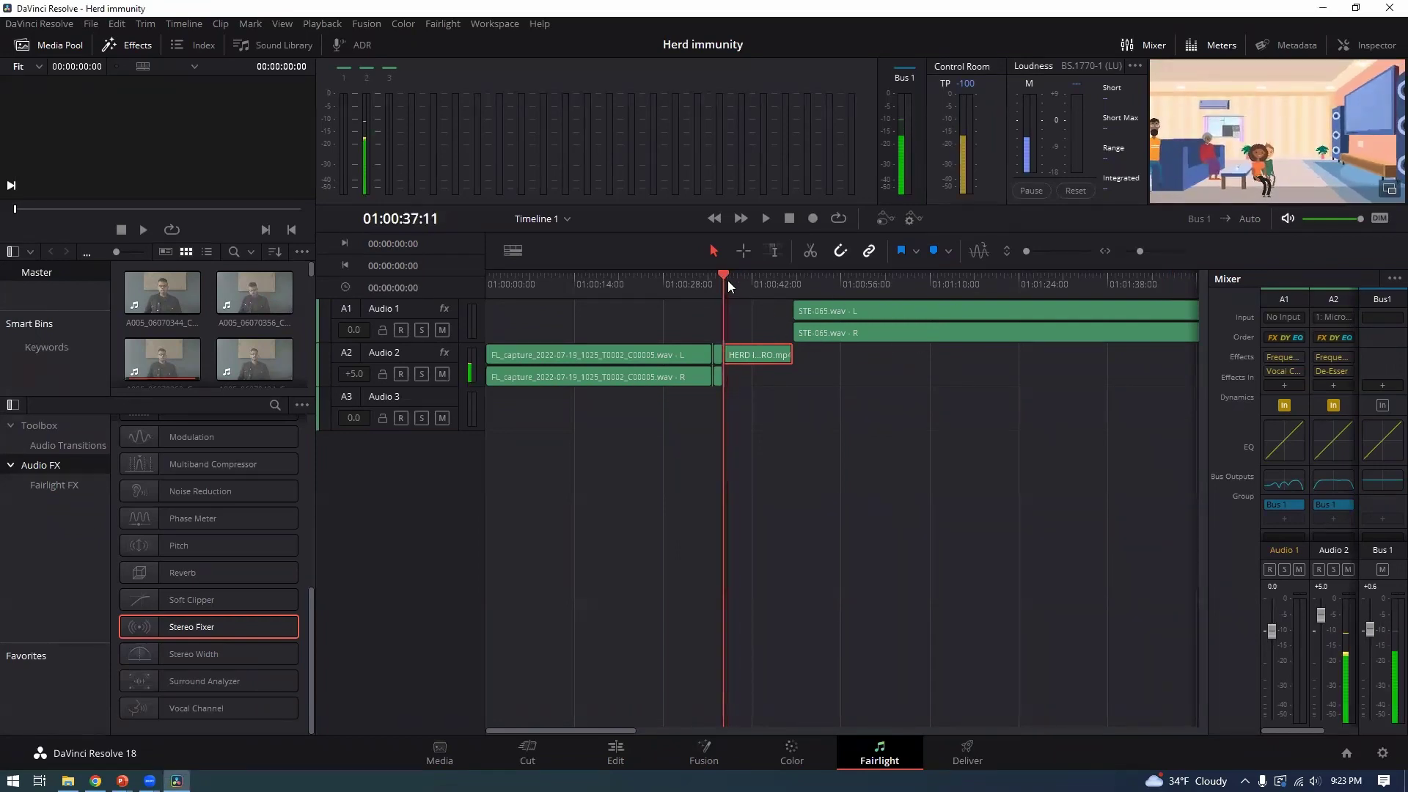
pyautogui.click(766, 217)
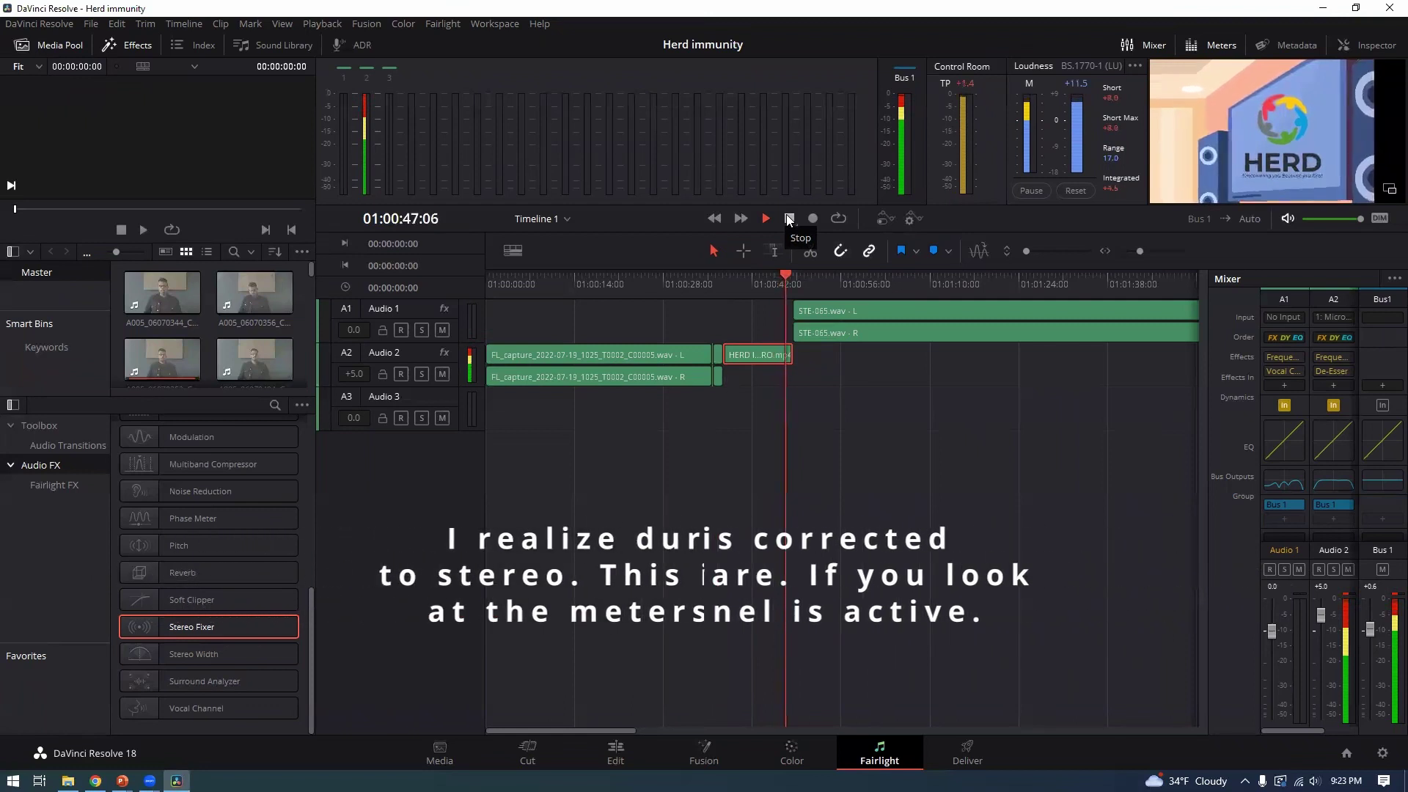
pyautogui.click(788, 220)
# Step: Return the playhead to the HERD clip's start and play it again
pyautogui.click(721, 277)
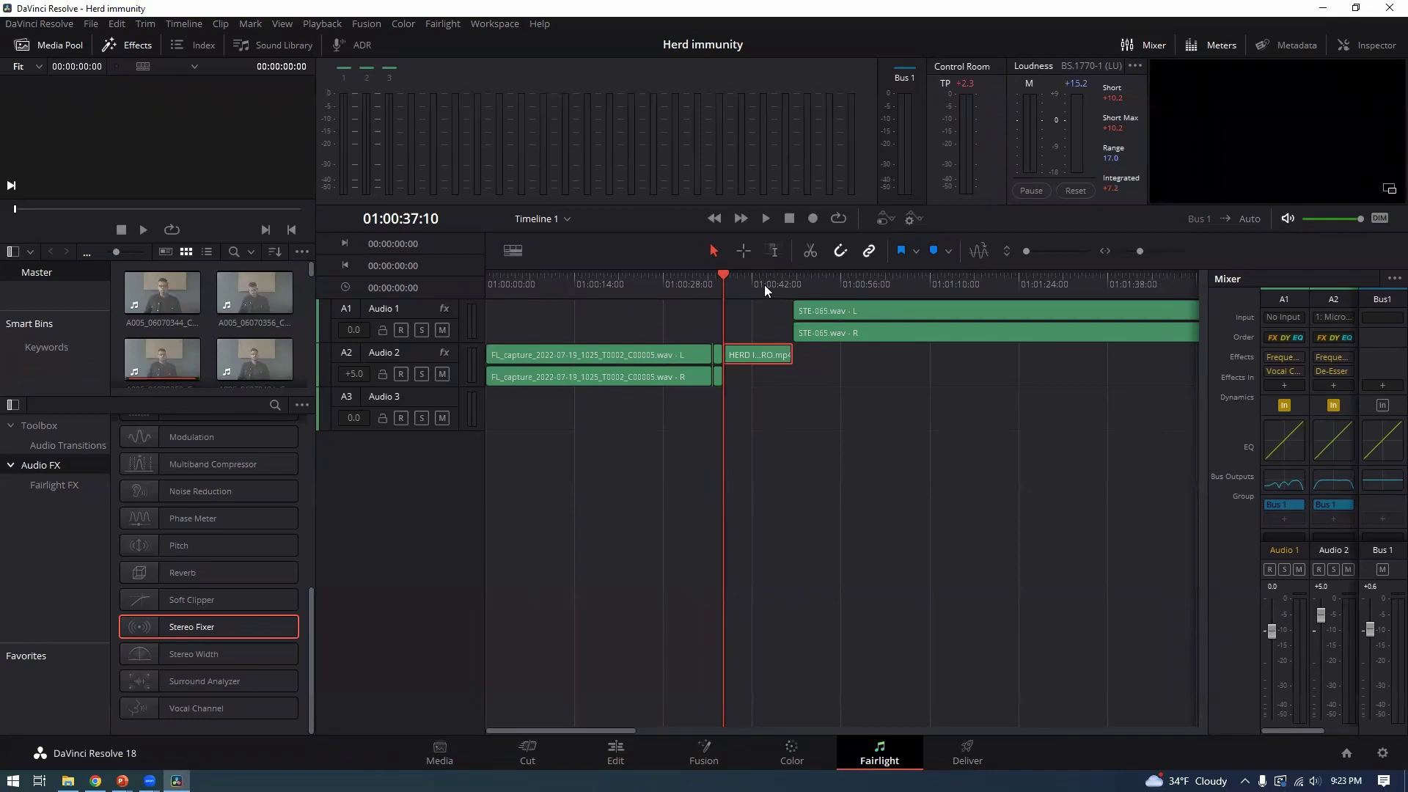
pyautogui.moveTo(765, 285); pyautogui.dragTo(776, 283)
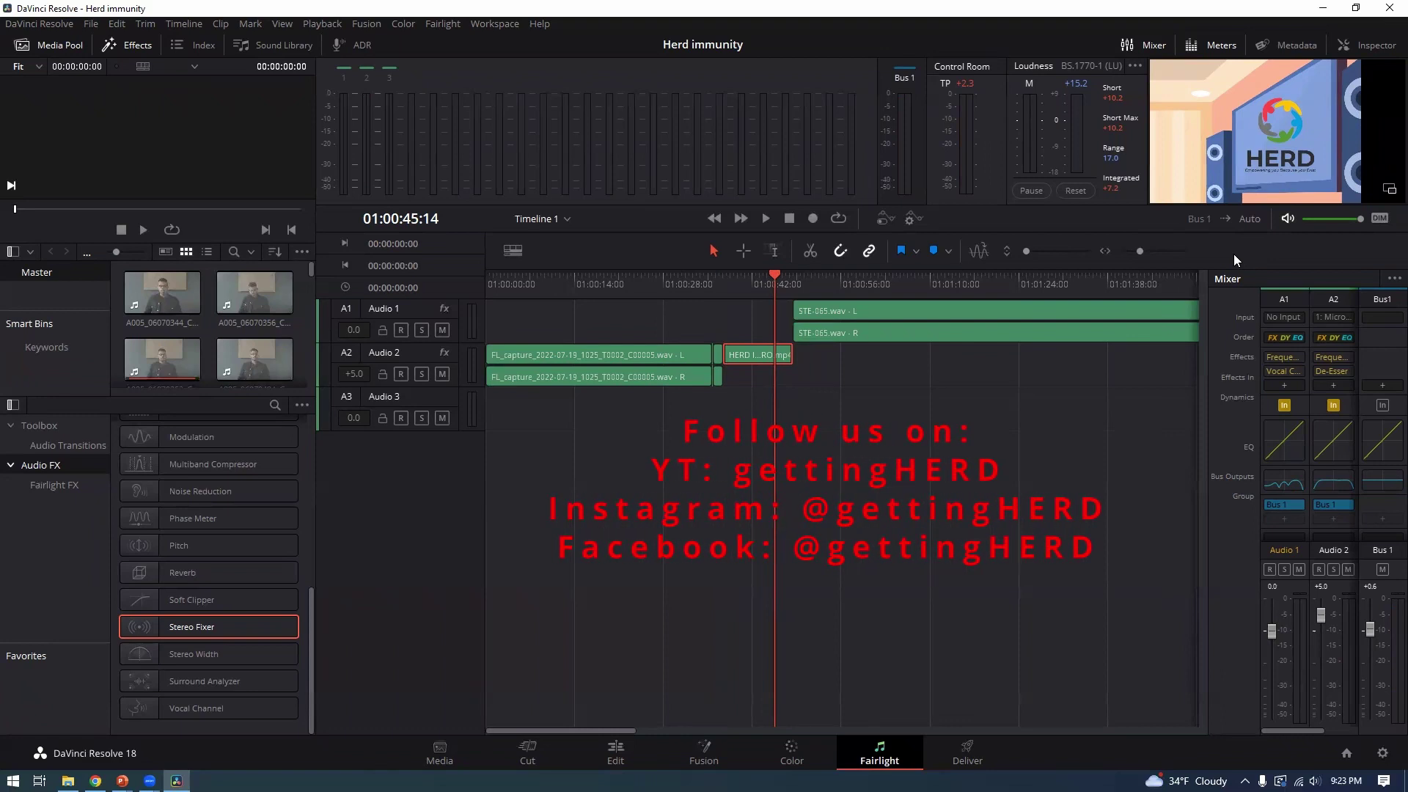
pyautogui.click(725, 277)
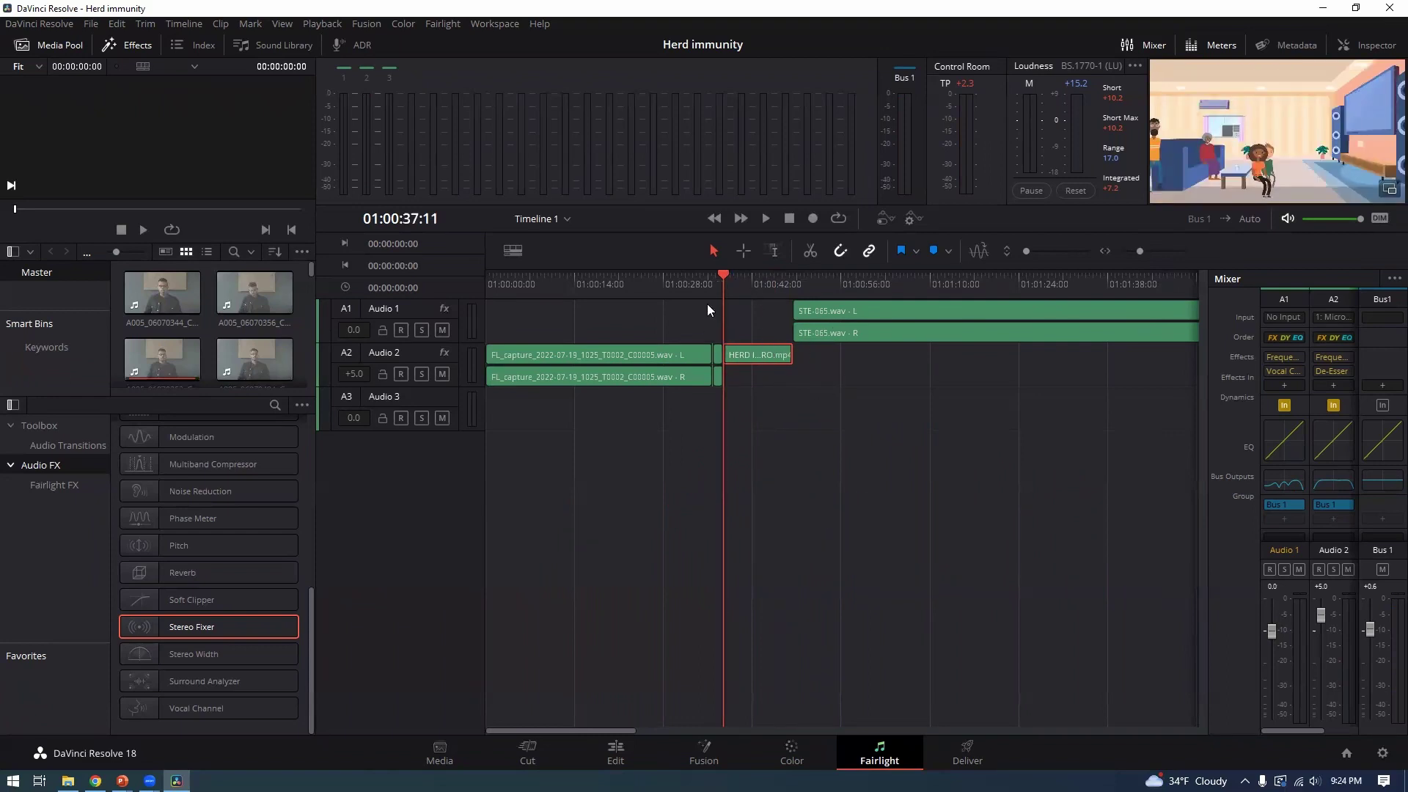
pyautogui.click(771, 217)
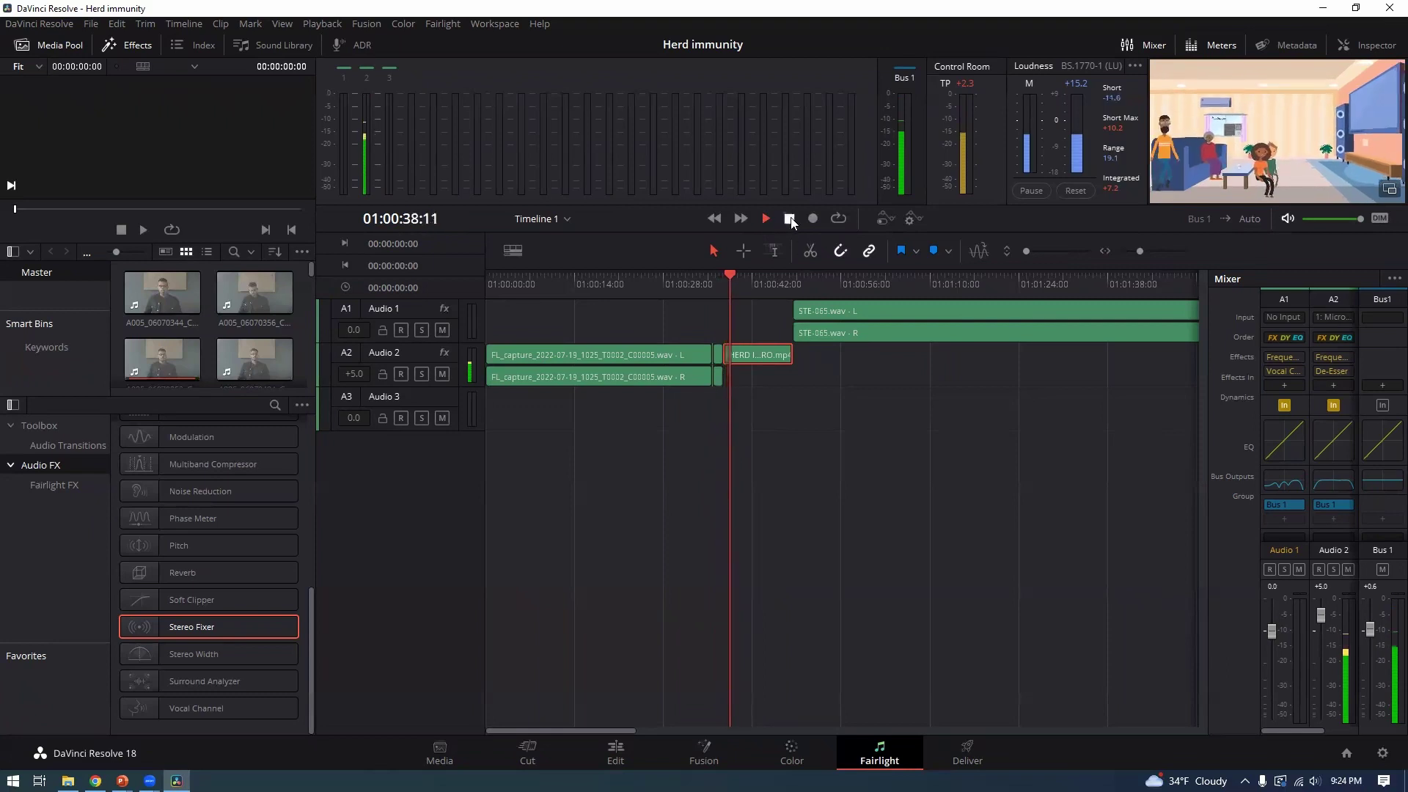
# Step: Set the HERD clip's Clip Attributes format to Stereo, with Embedded Channel 1 feeding the right channel
pyautogui.rightClick(774, 355)
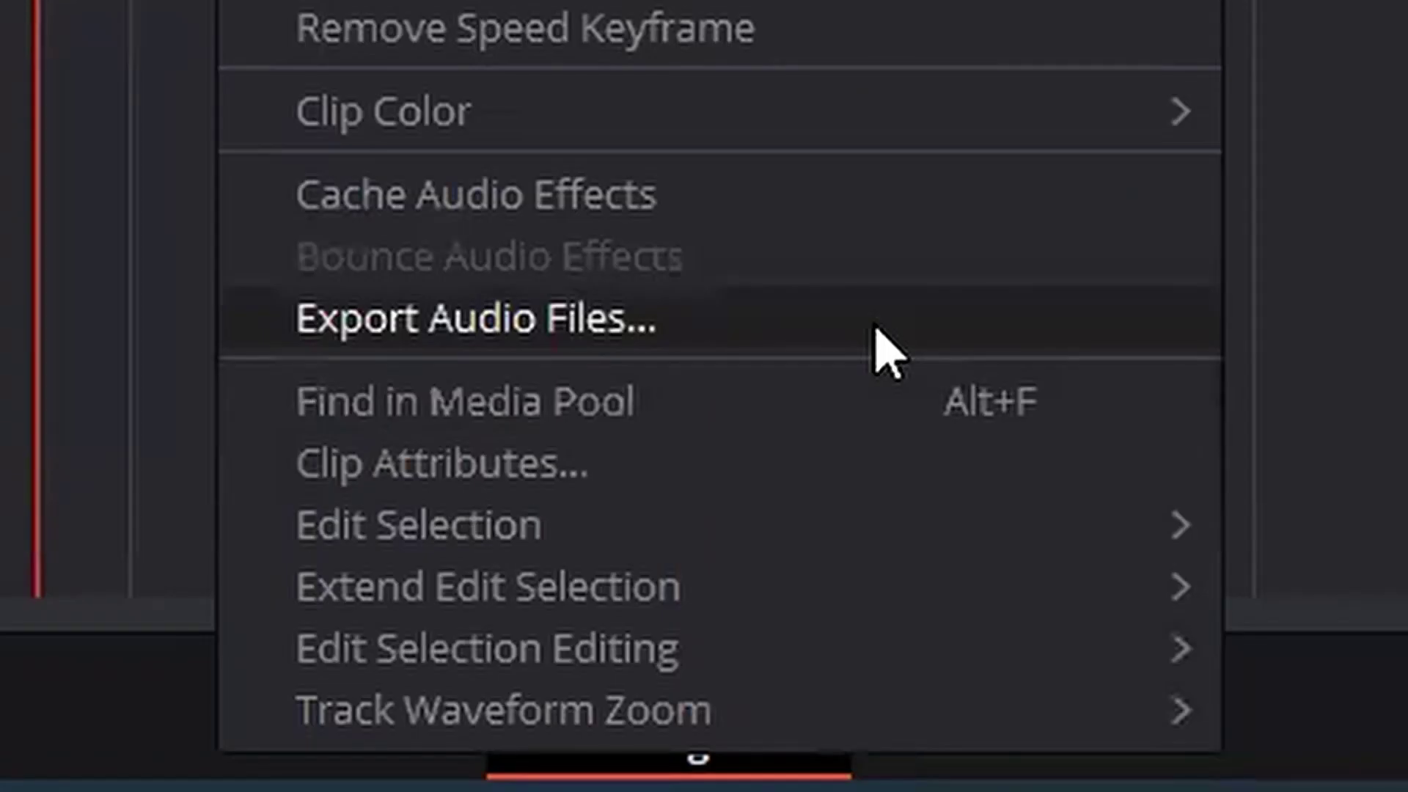
pyautogui.click(411, 473)
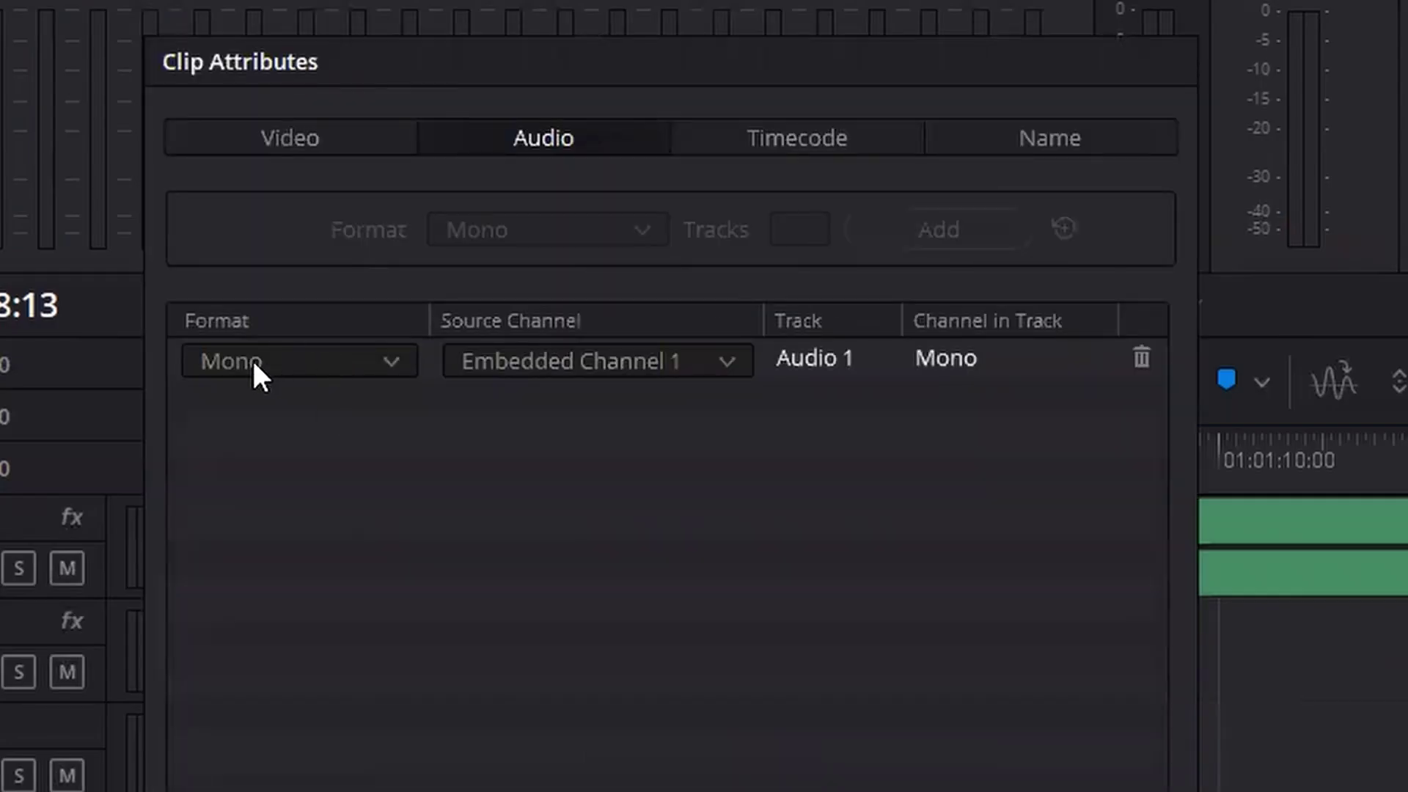
pyautogui.click(276, 359)
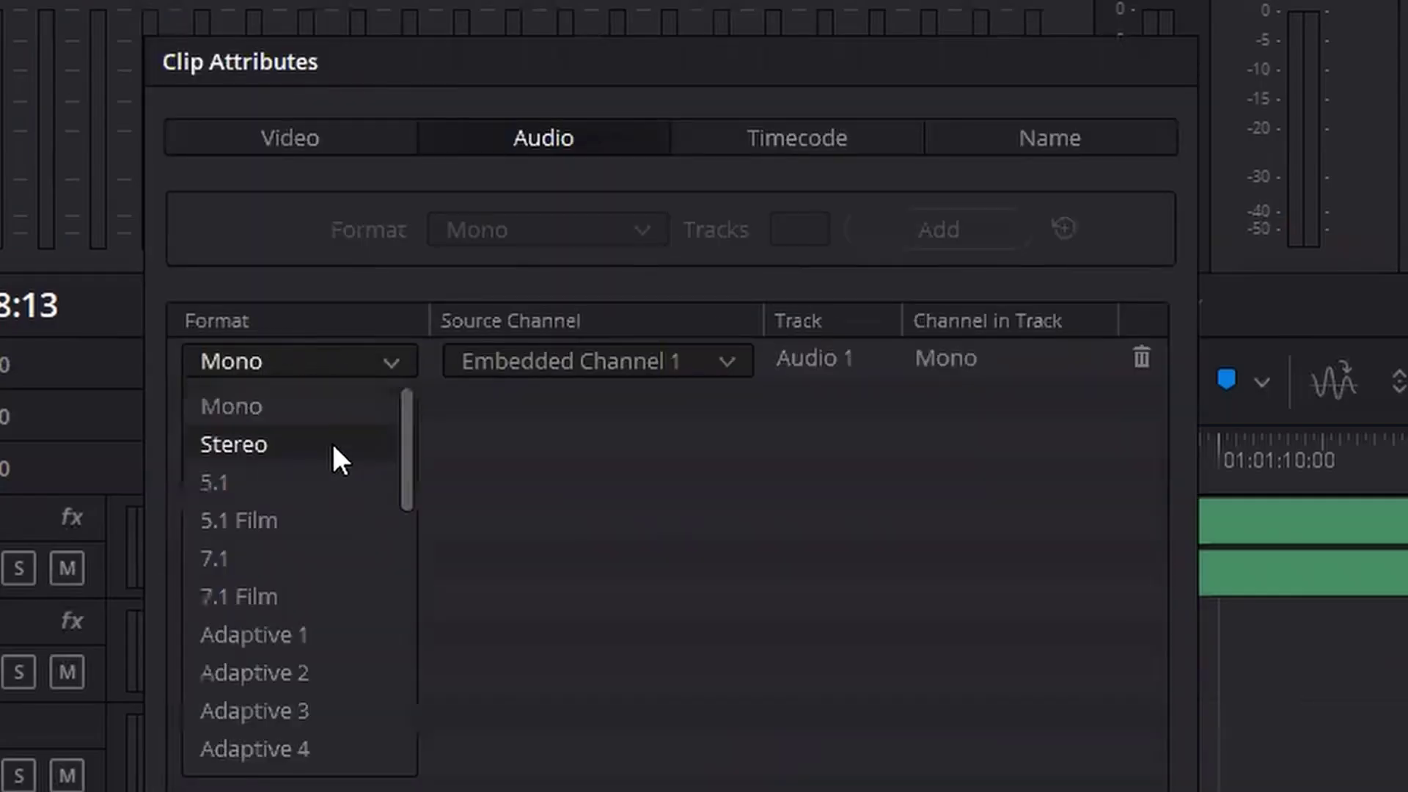
pyautogui.click(269, 445)
pyautogui.click(642, 406)
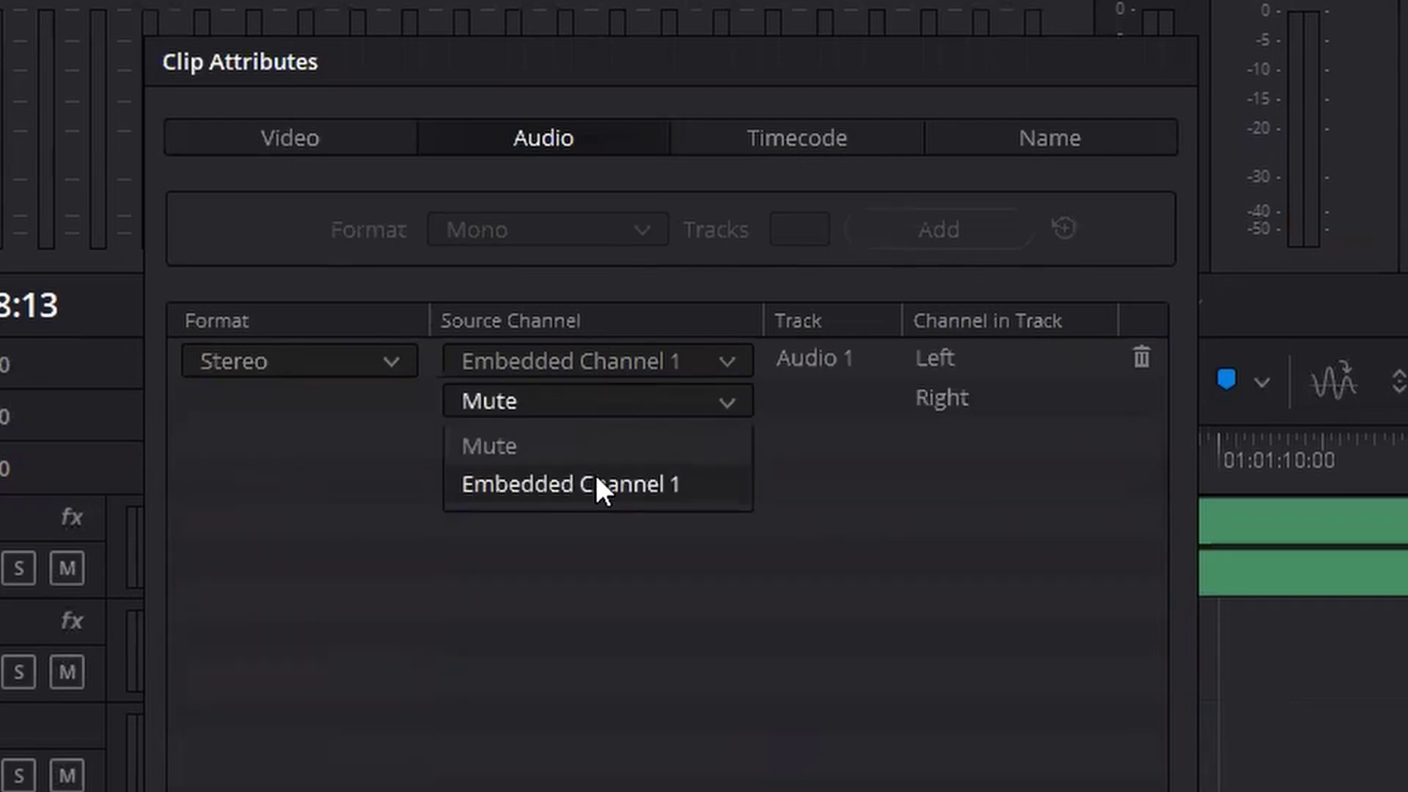
pyautogui.click(595, 483)
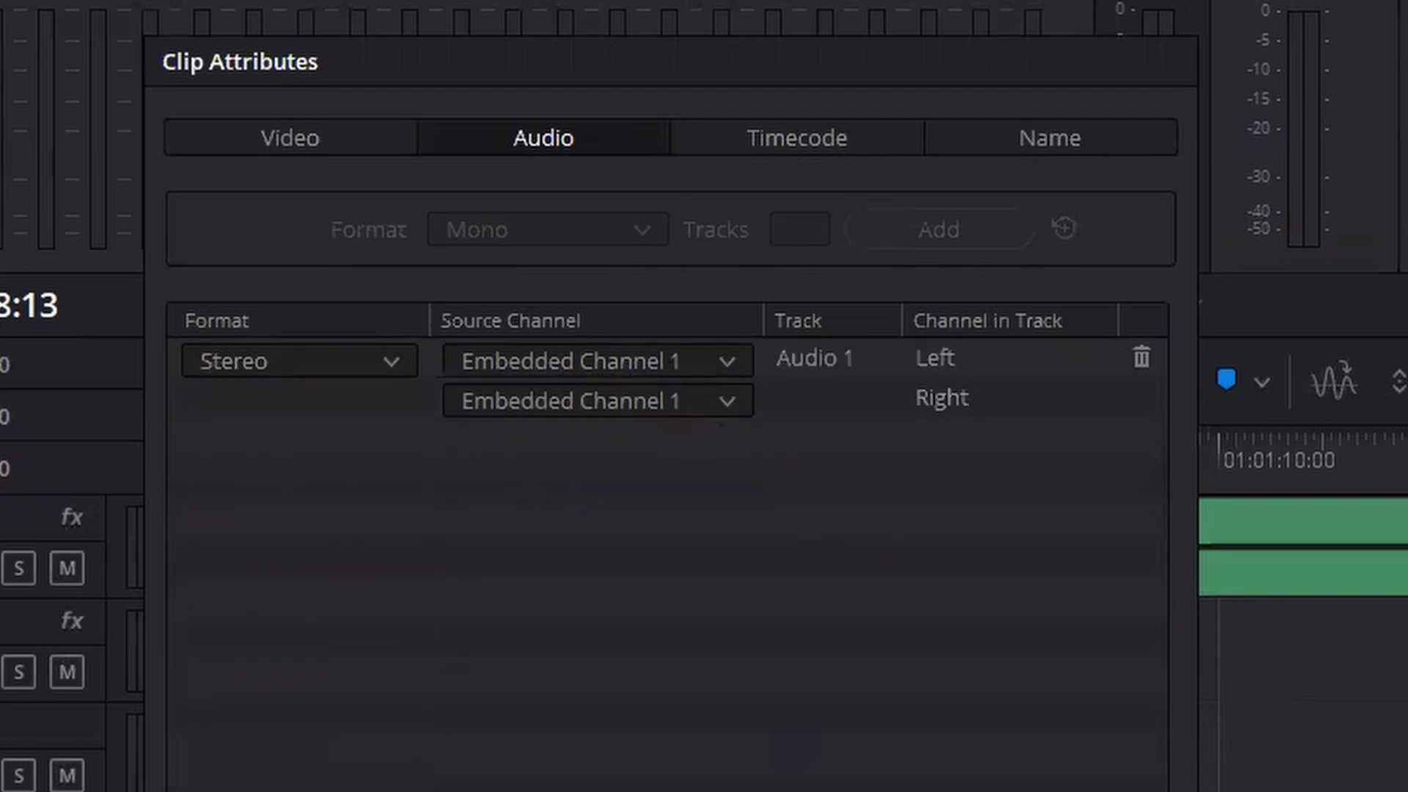
pyautogui.click(853, 598)
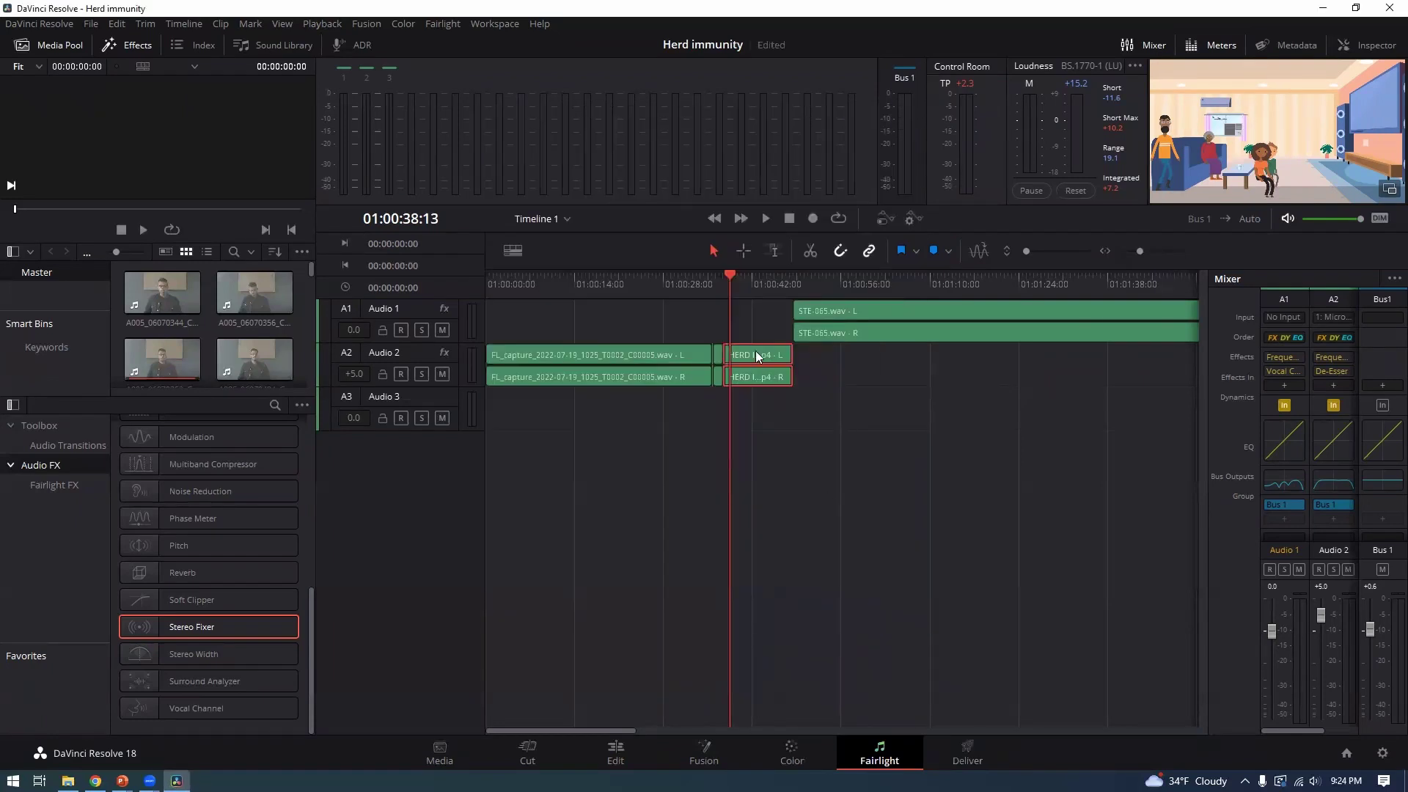
# Step: Save the project, then play the stereo HERD clip and stop playback
pyautogui.hotkey('ctrl', 's')
pyautogui.click(764, 220)
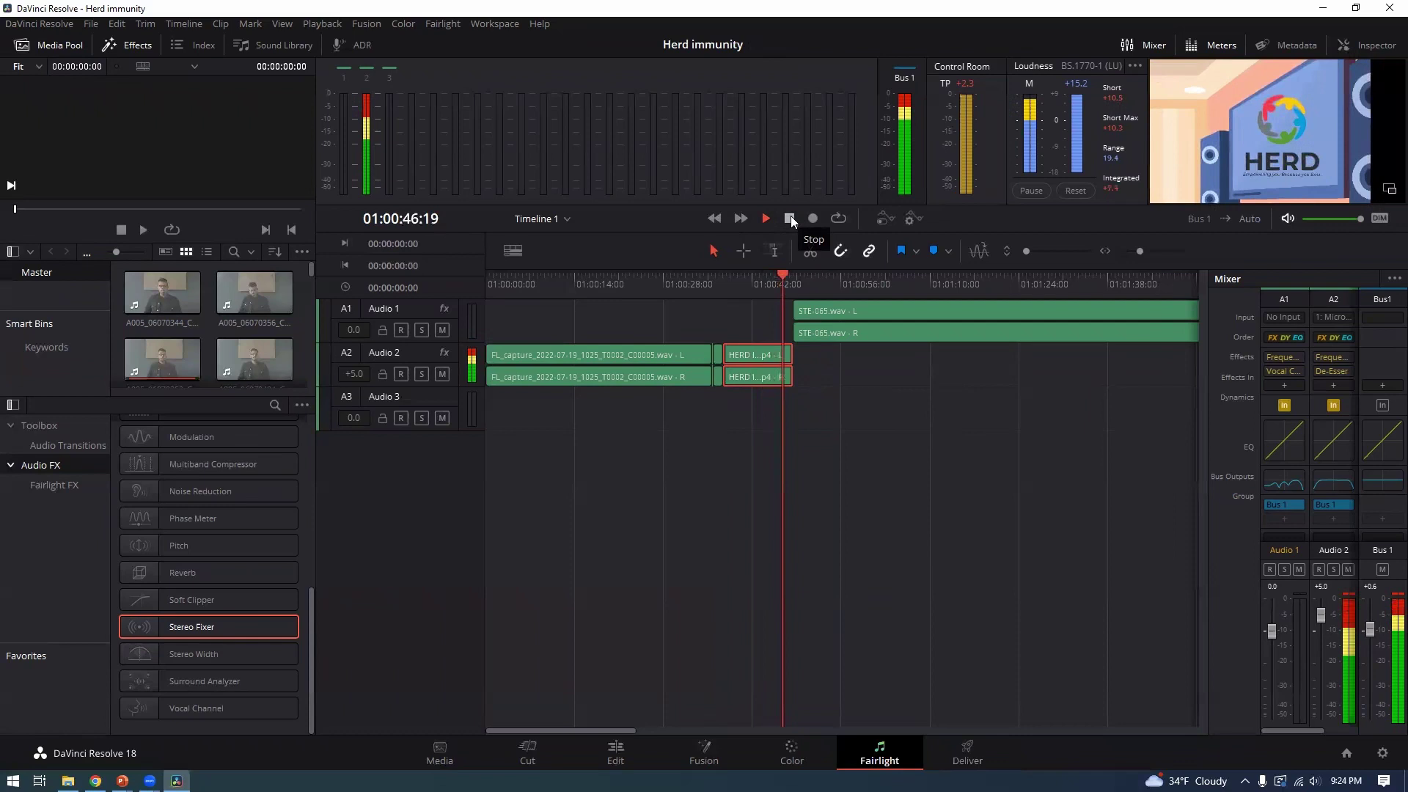
pyautogui.click(790, 217)
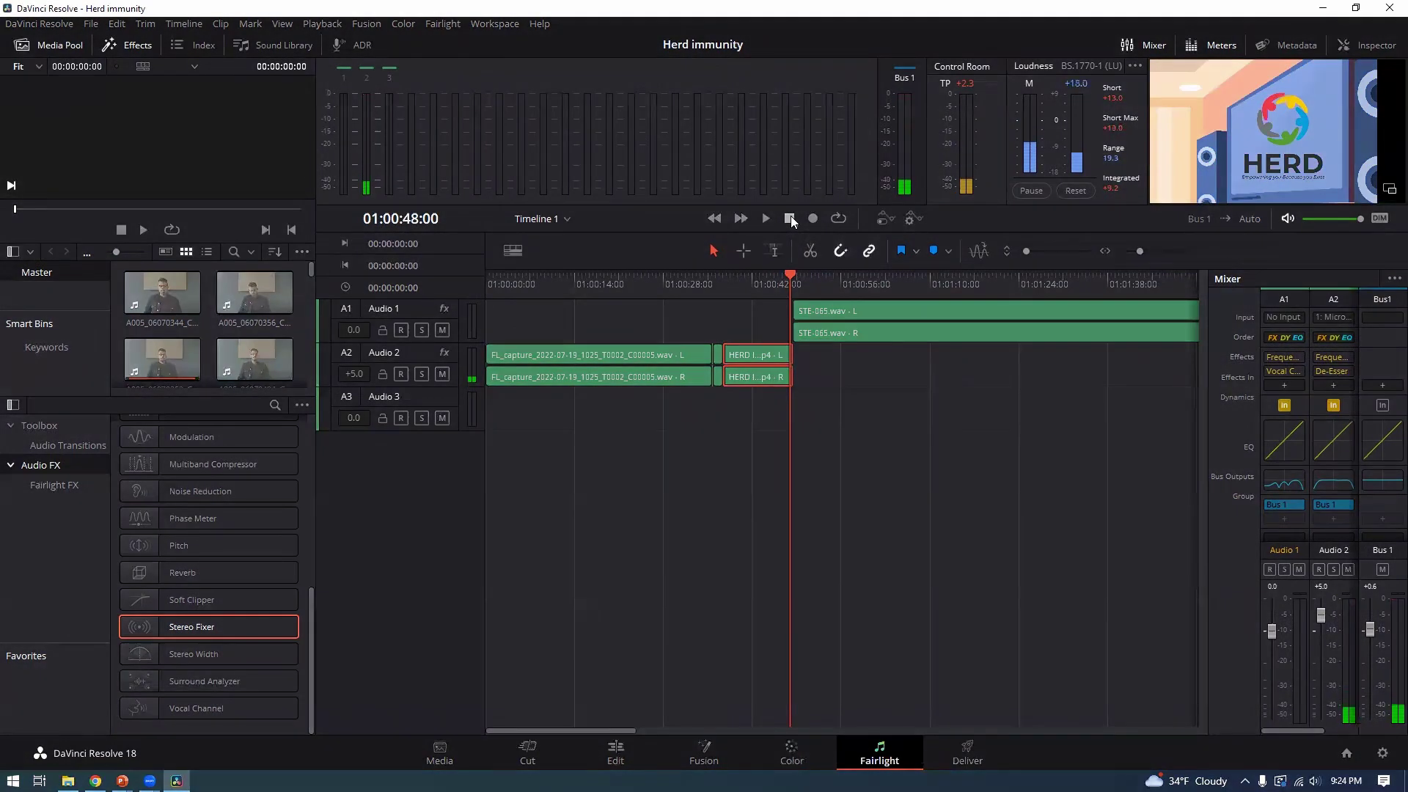
# Step: Place the playhead inside the STE-065 clip on Audio 1 and play it
pyautogui.click(809, 278)
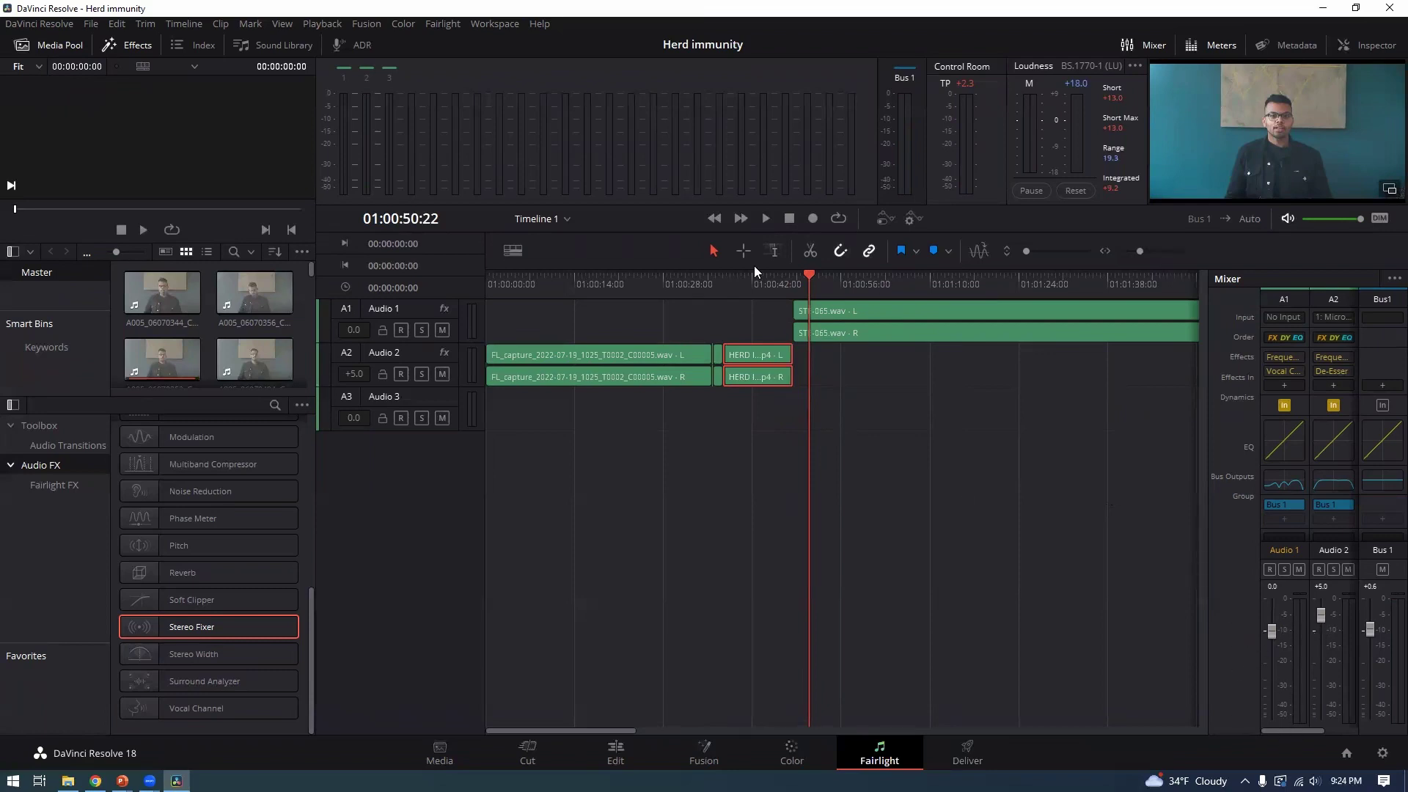
pyautogui.click(764, 218)
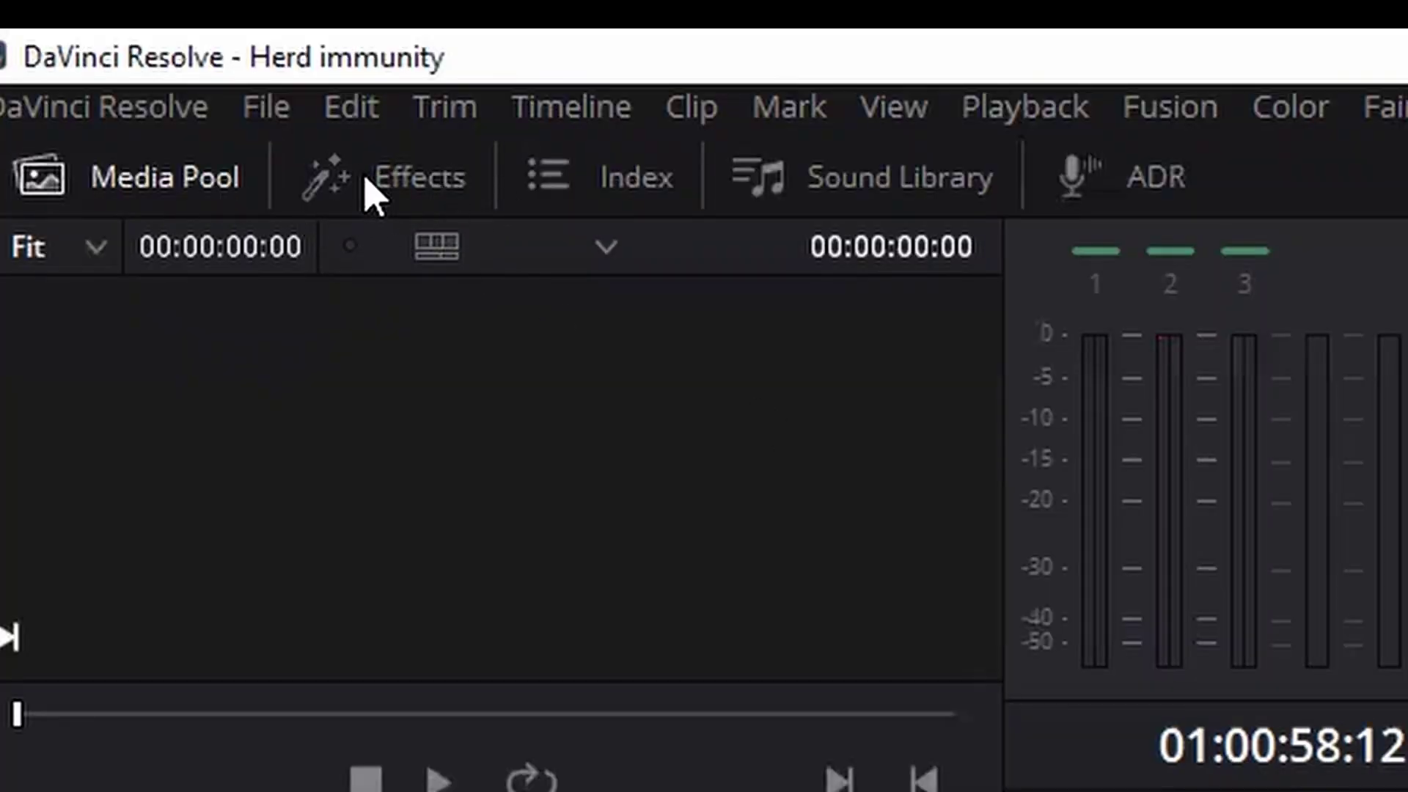
# Step: Apply the Stereo Fixer effect from the effects library to both STE-065 clips on Audio 1
pyautogui.click(375, 190)
pyautogui.click(608, 616)
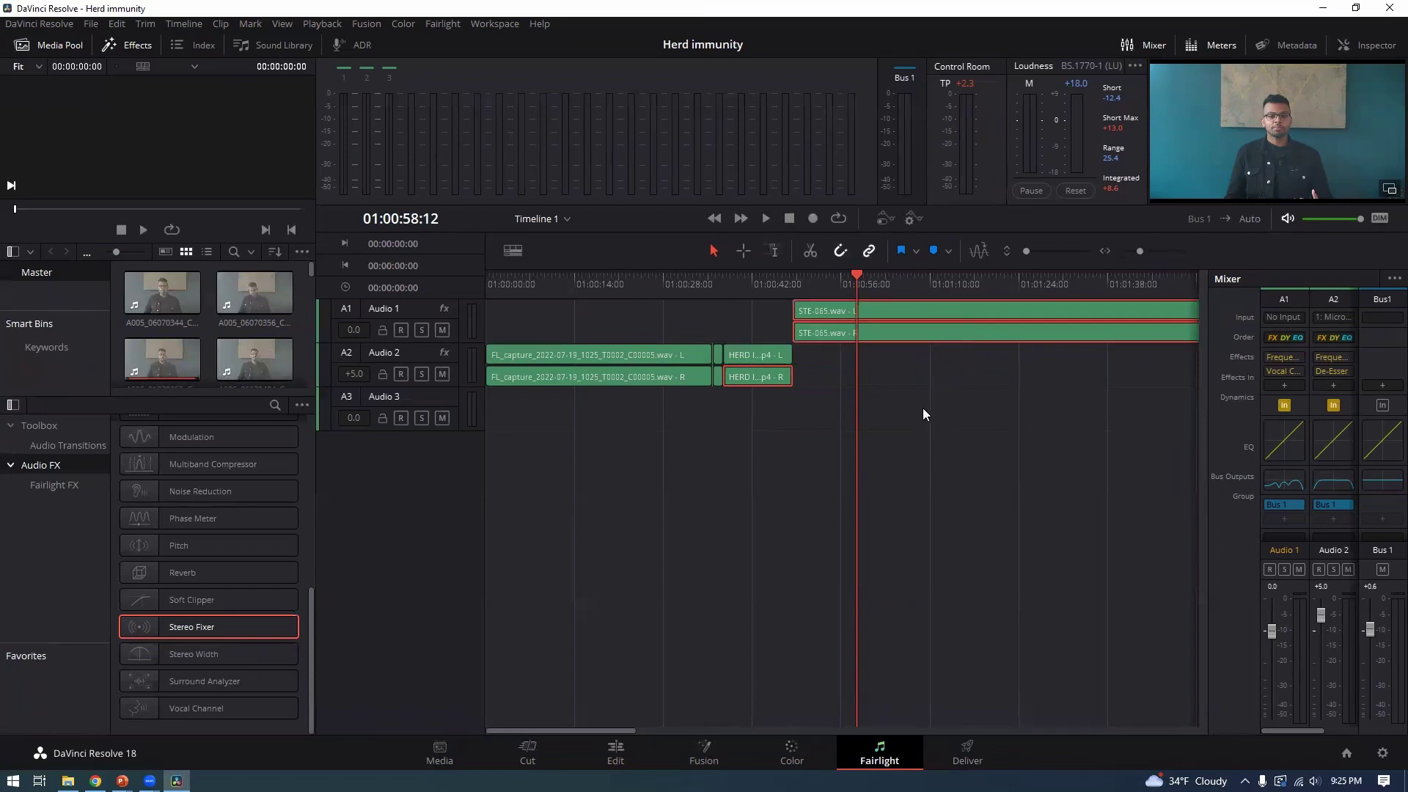
pyautogui.moveTo(900, 375); pyautogui.dragTo(1034, 319)
pyautogui.moveTo(225, 627); pyautogui.dragTo(940, 325)
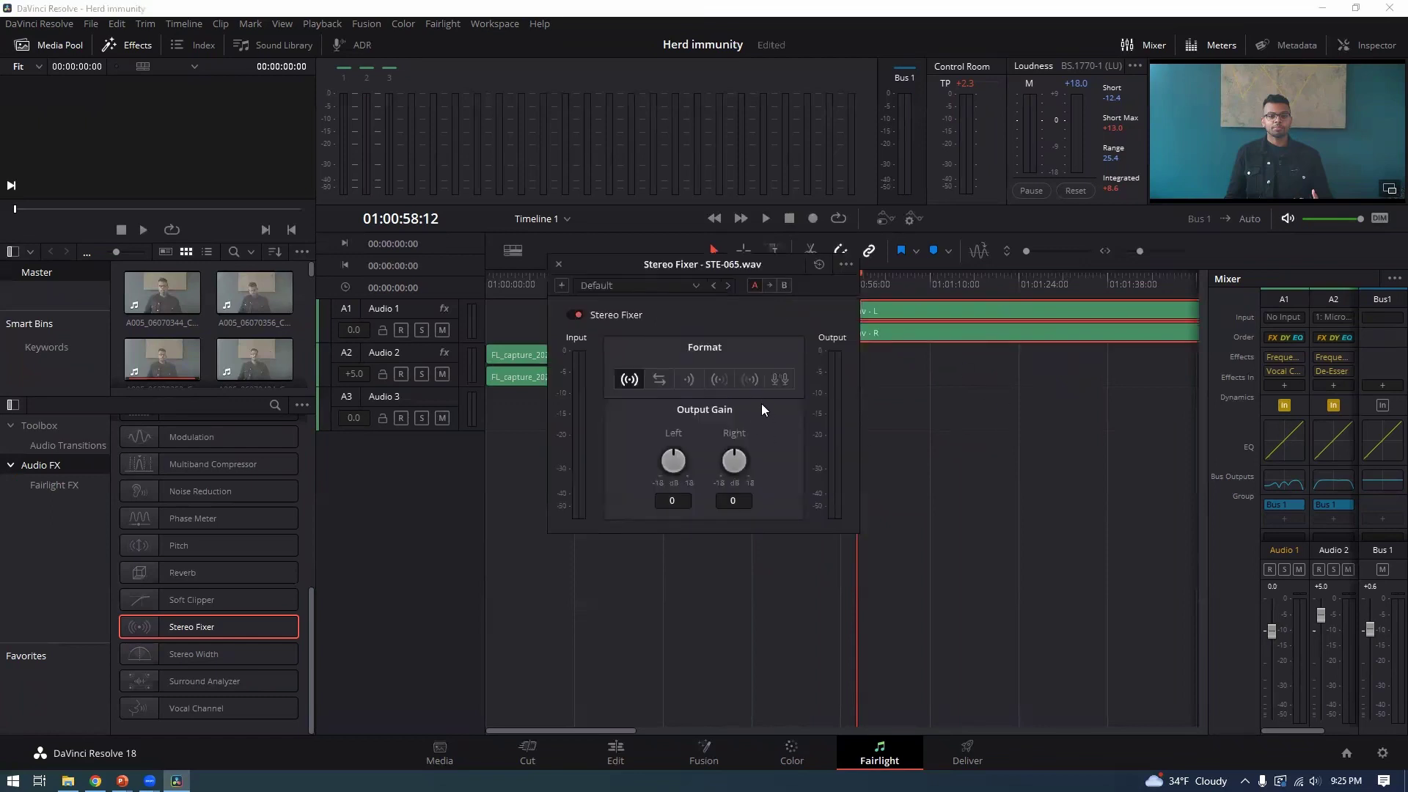
# Step: Move the Stereo Fixer window left and down until the timeline ruler is uncovered
pyautogui.moveTo(696, 265); pyautogui.dragTo(660, 280)
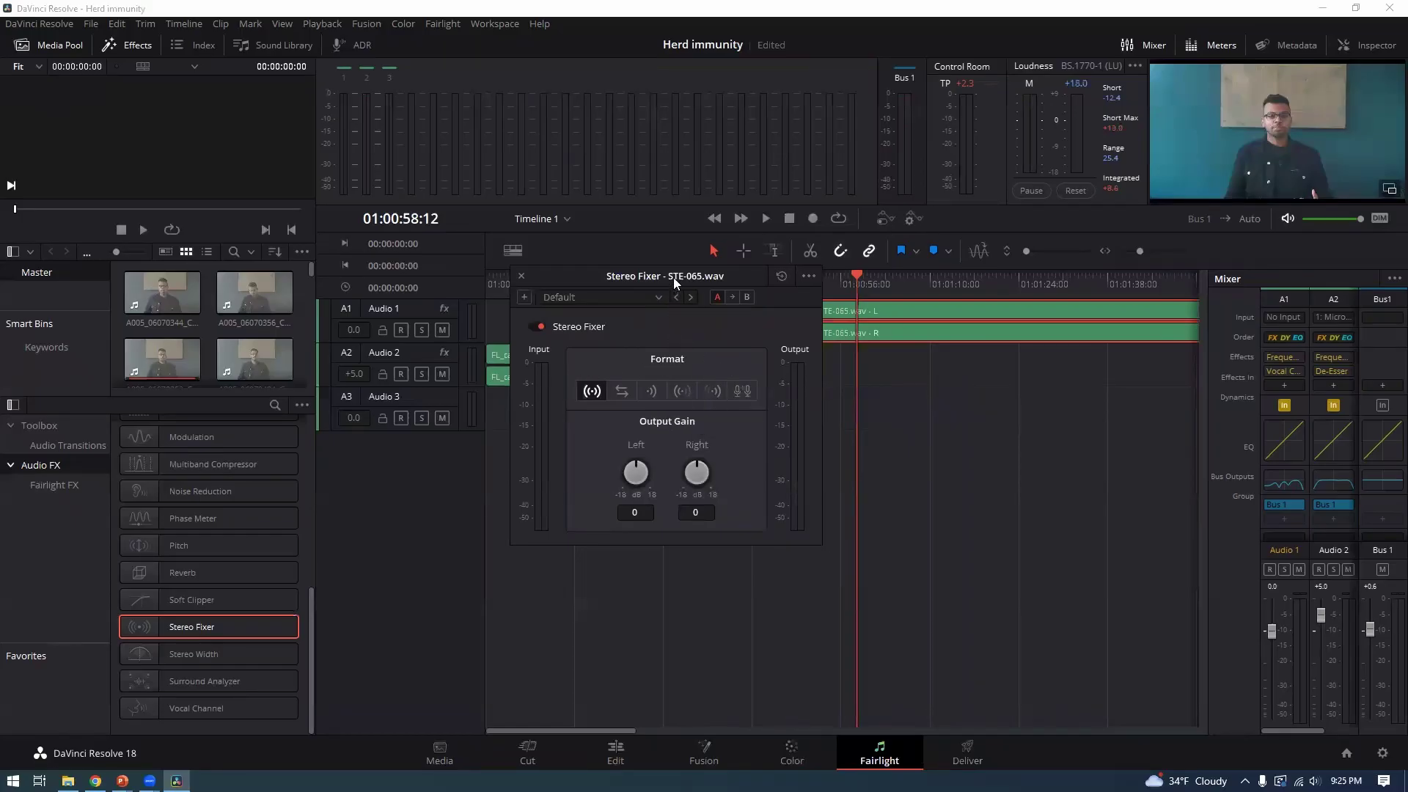
pyautogui.moveTo(673, 277); pyautogui.dragTo(655, 274)
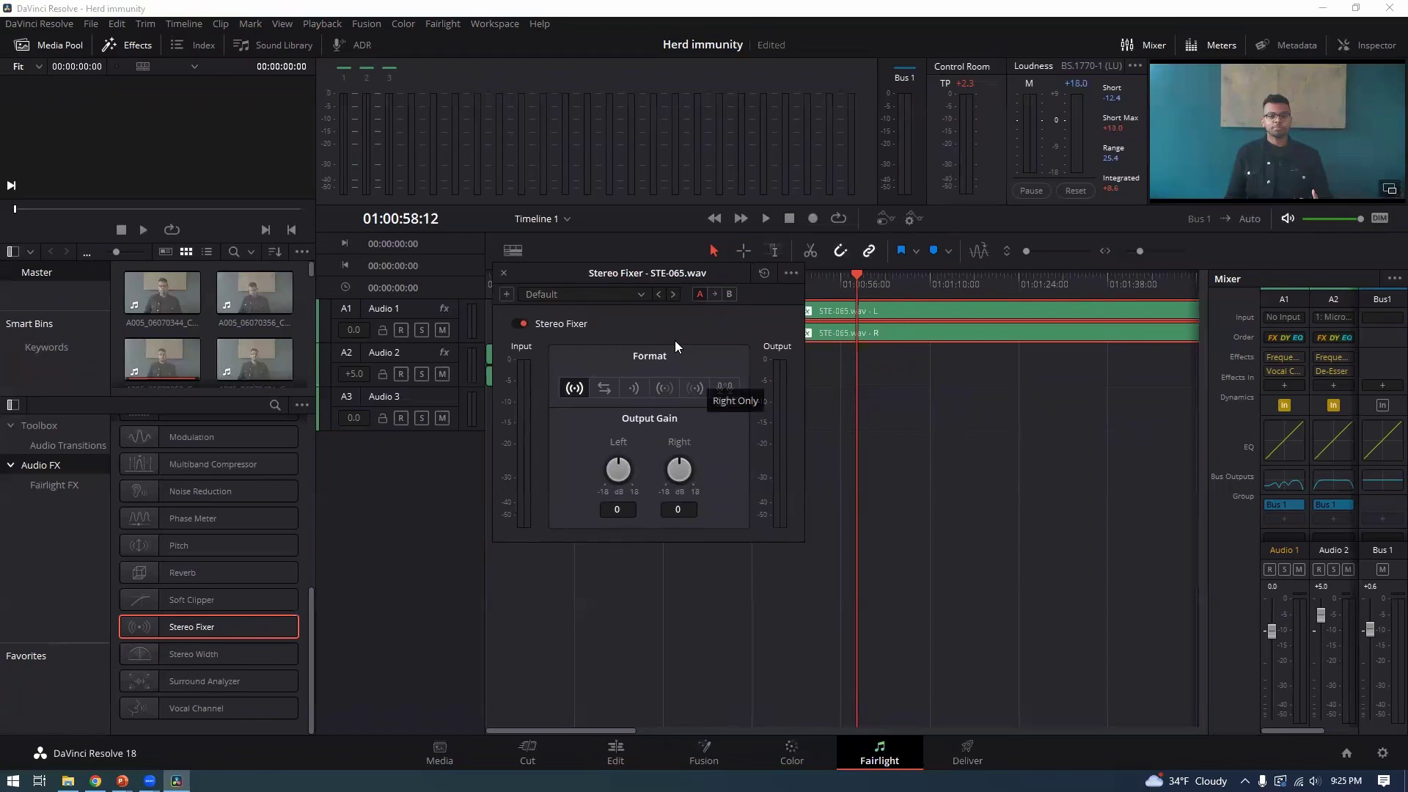
pyautogui.moveTo(642, 274); pyautogui.dragTo(612, 269)
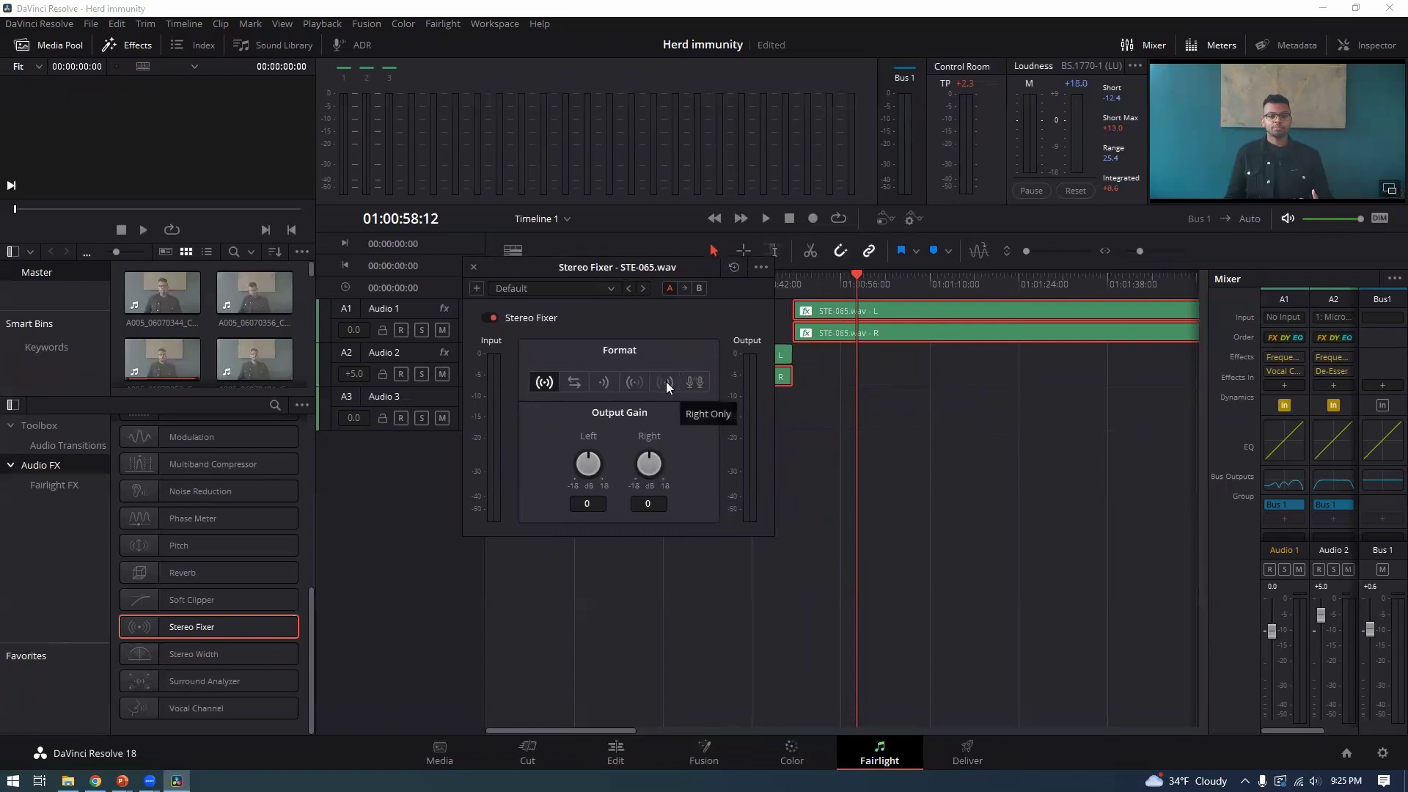
pyautogui.moveTo(635, 278); pyautogui.dragTo(642, 331)
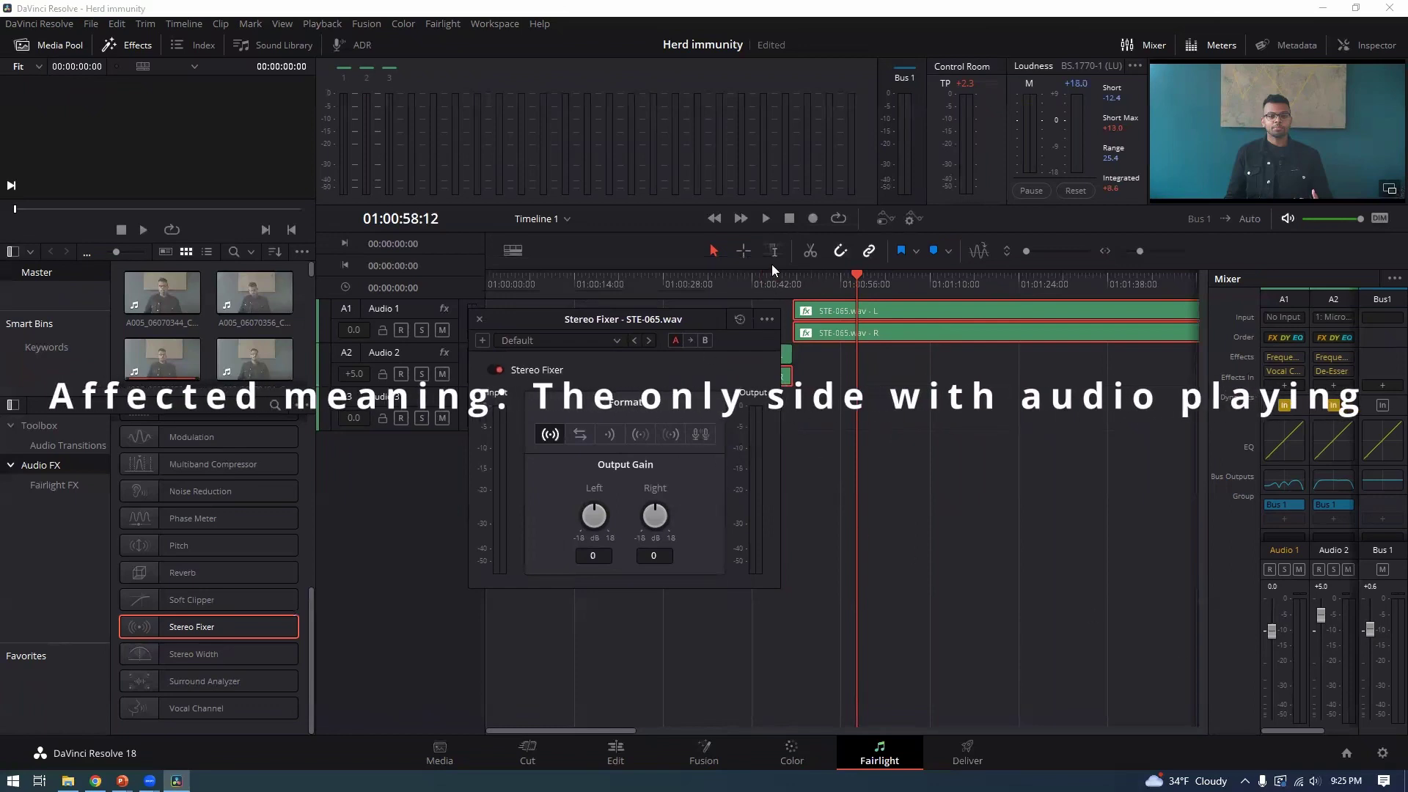
# Step: Play STE-065.wav briefly, then set the Stereo Fixer format to Right Only
pyautogui.click(765, 219)
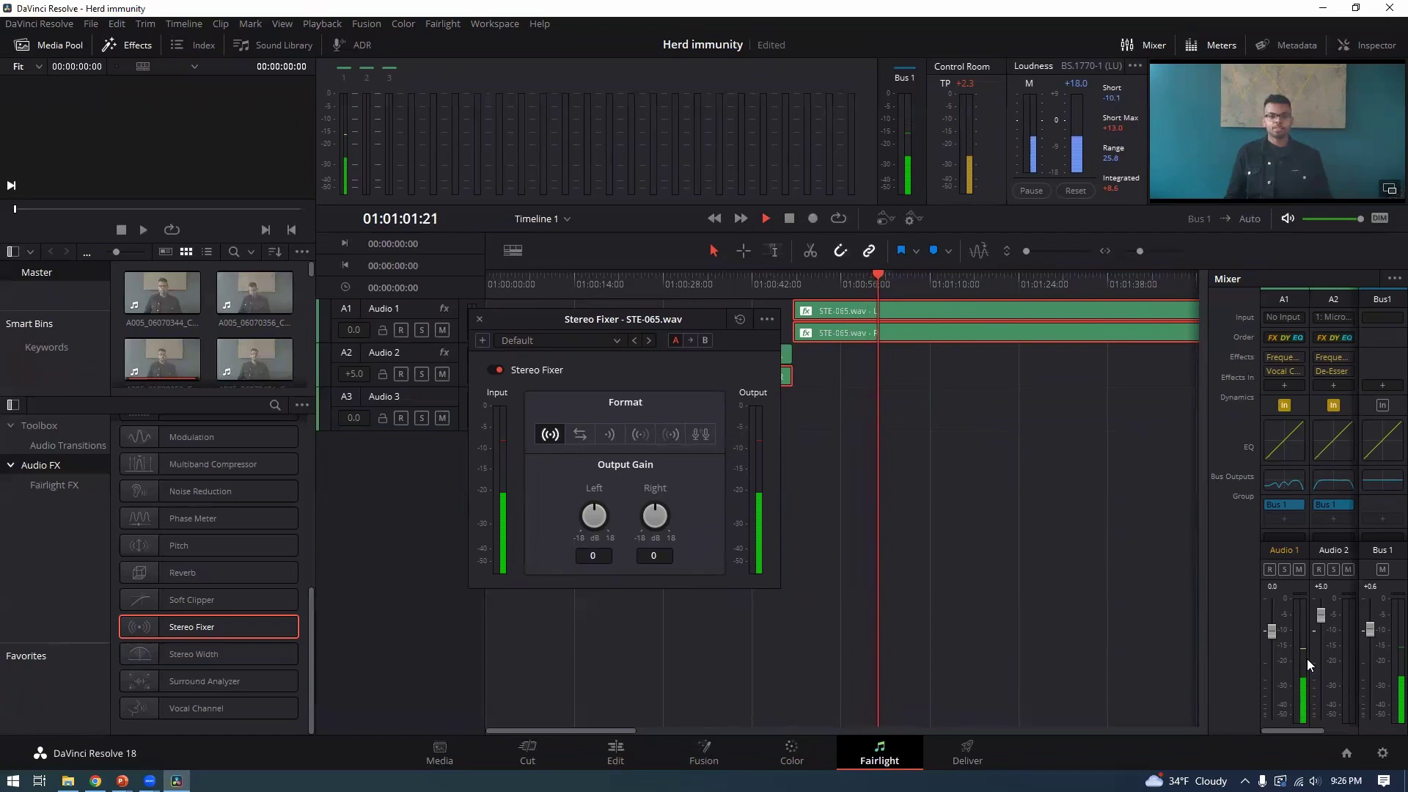
pyautogui.click(789, 220)
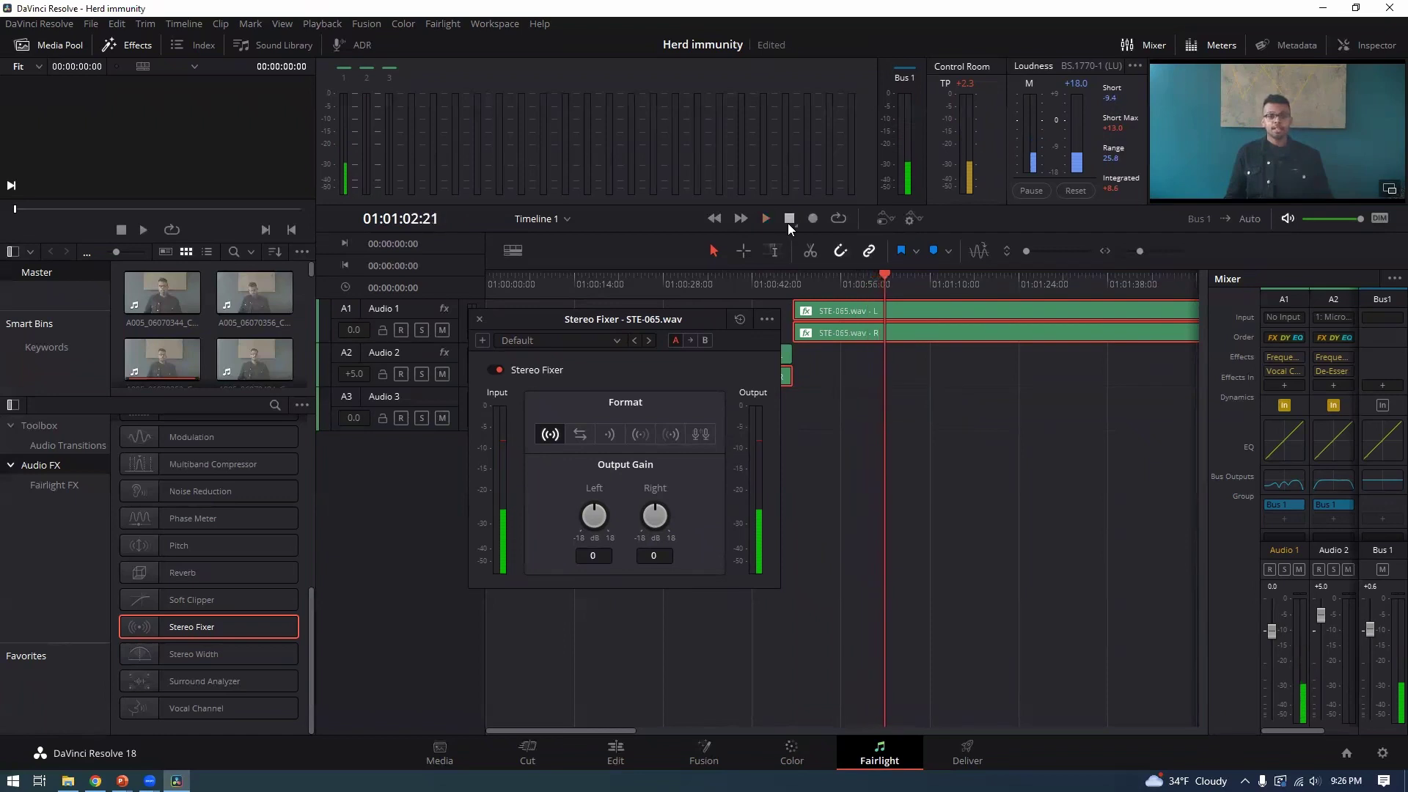
pyautogui.click(669, 436)
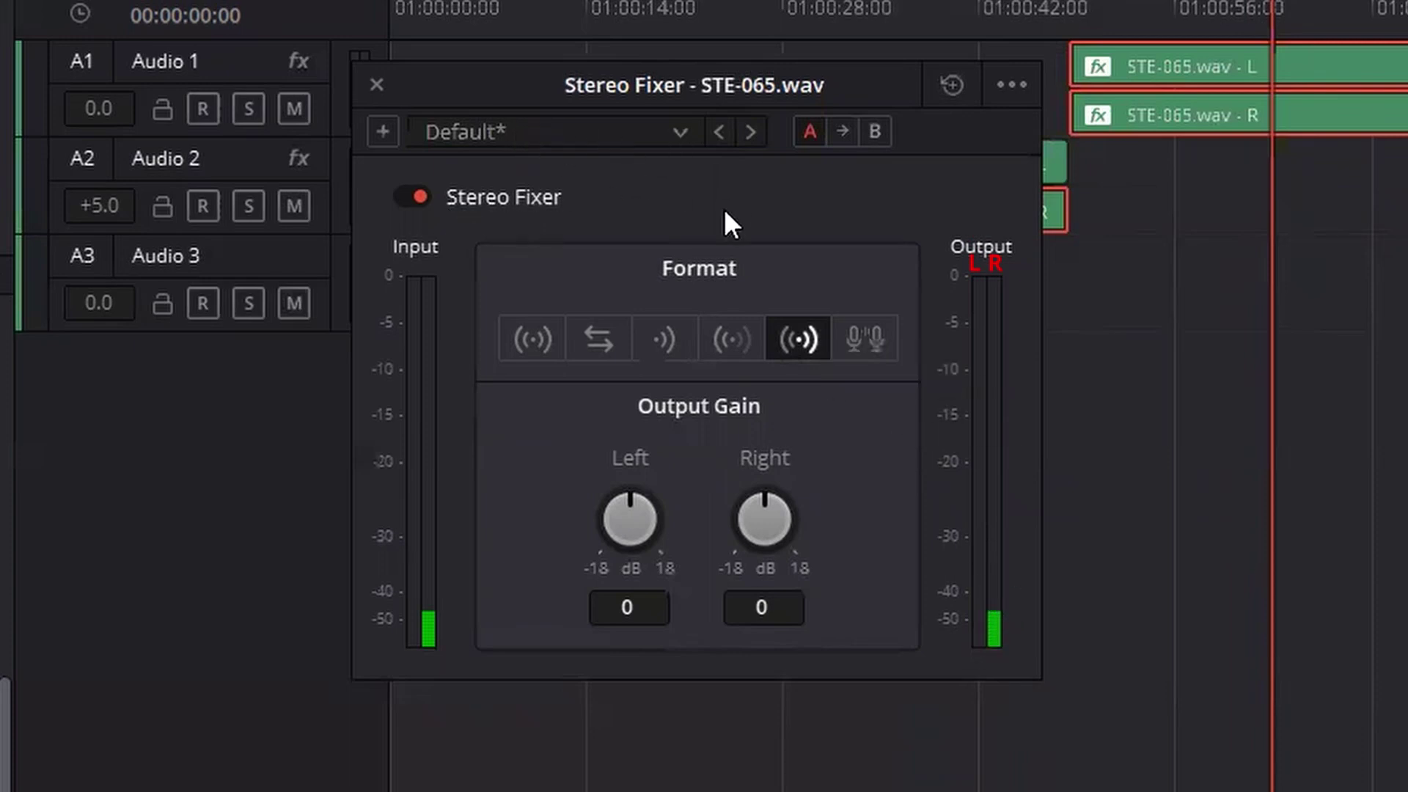
# Step: With Audio 1 muted, play and try Left Only, then unmute and return to Right Only
pyautogui.click(294, 109)
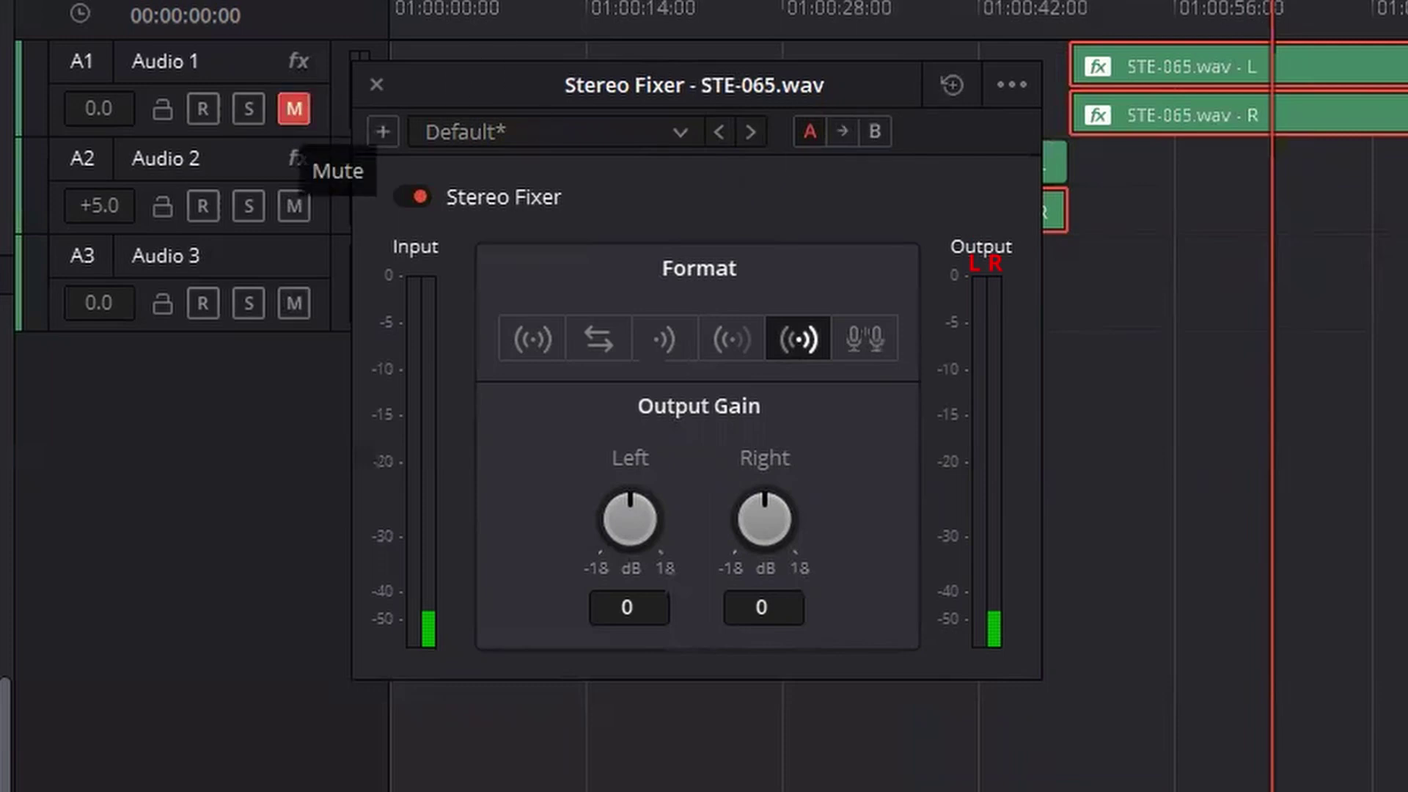
pyautogui.press('space')
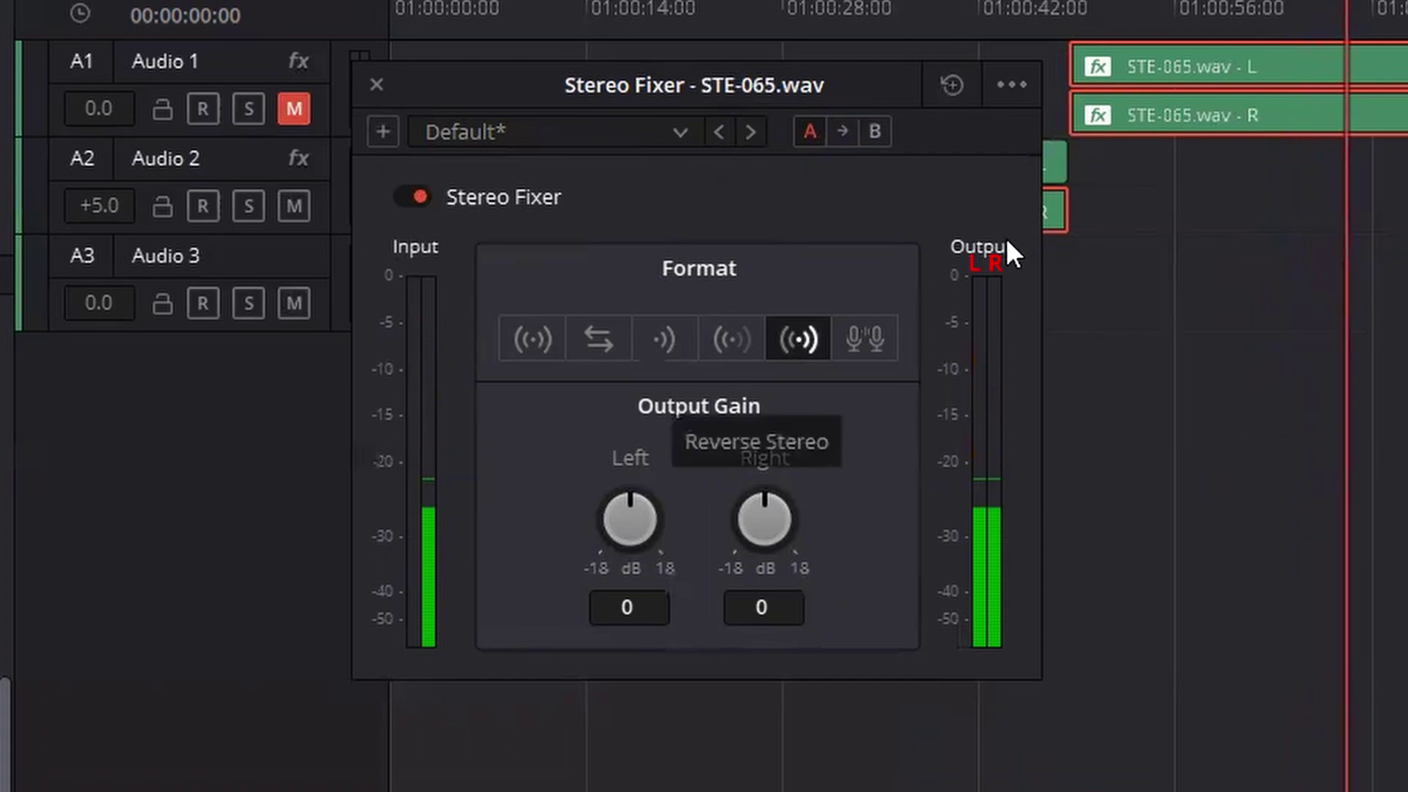
pyautogui.click(743, 348)
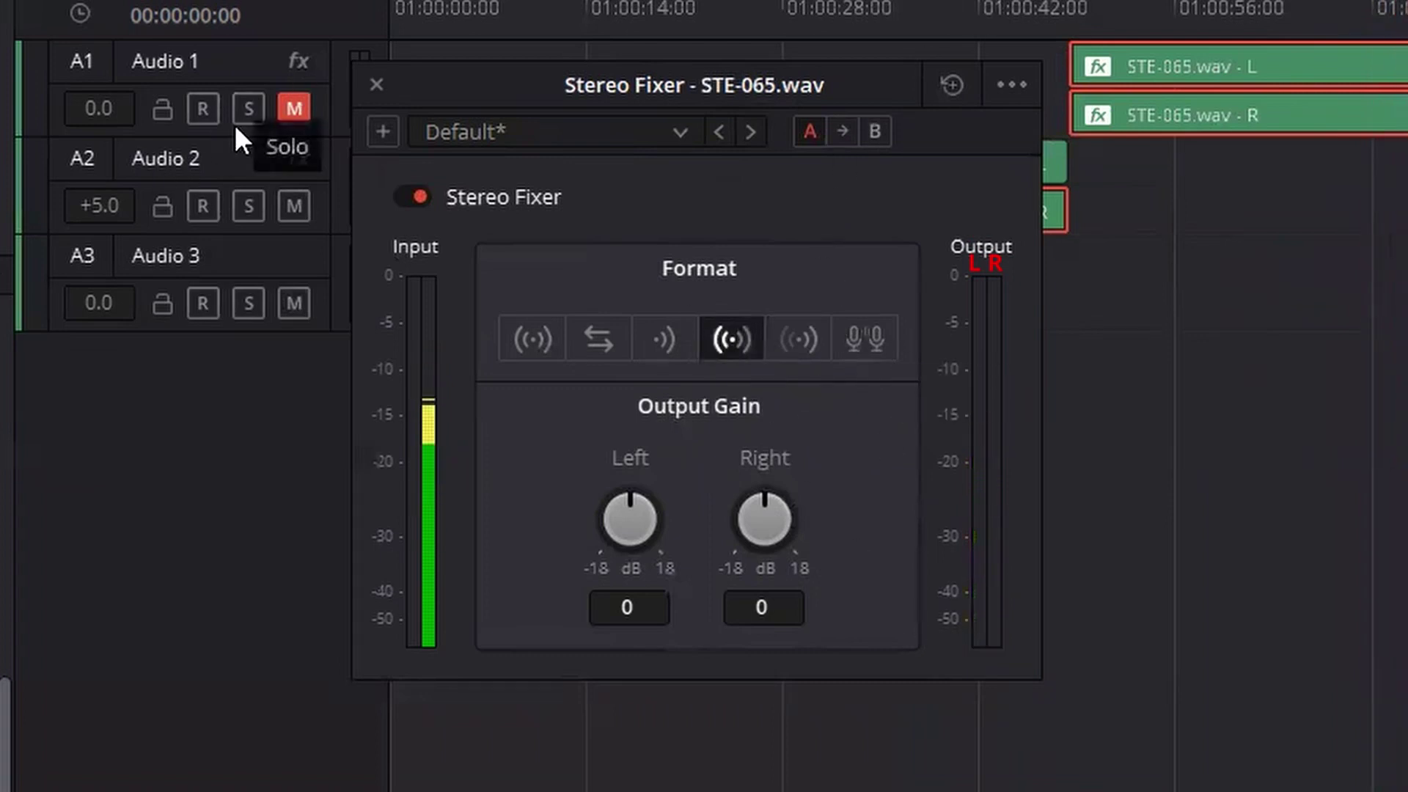
pyautogui.click(294, 109)
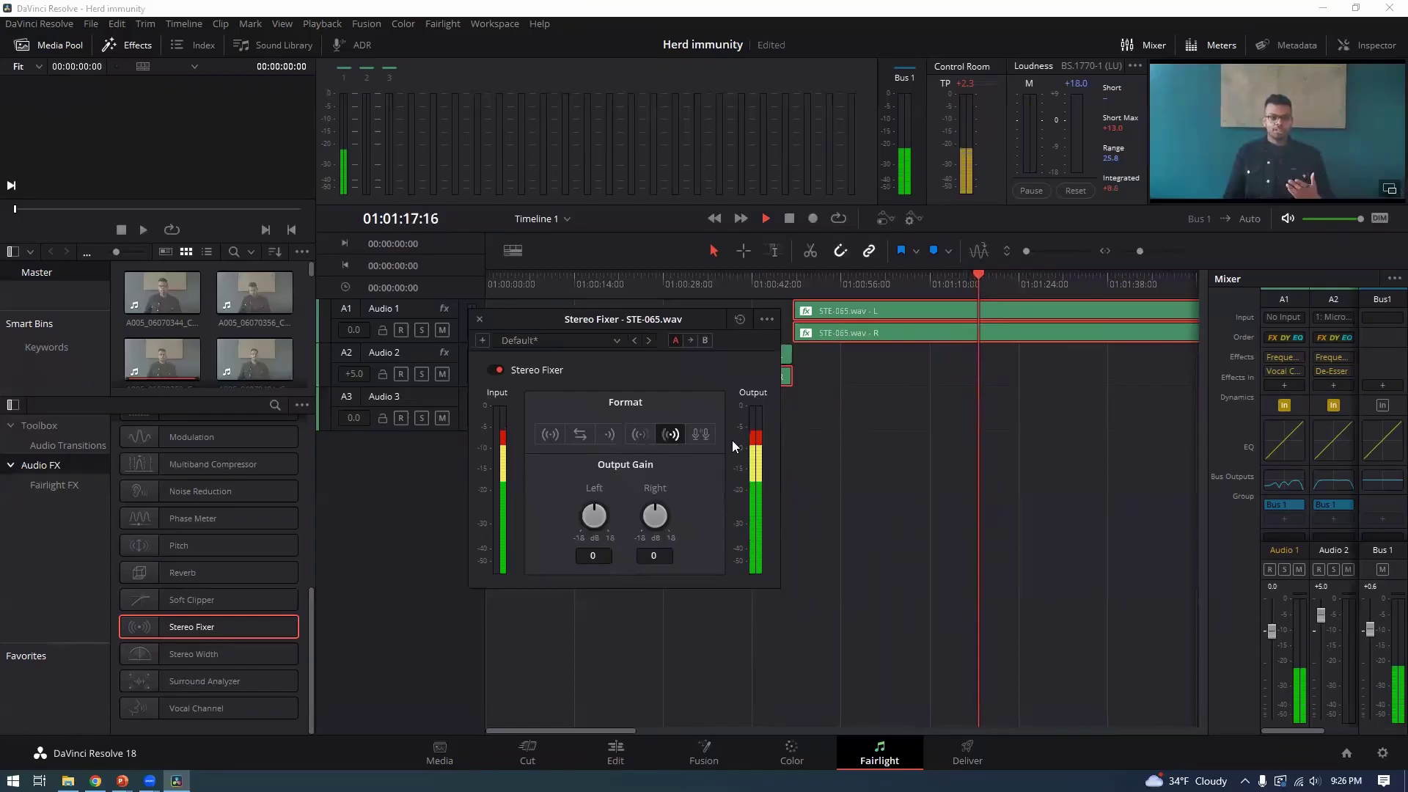
pyautogui.click(797, 339)
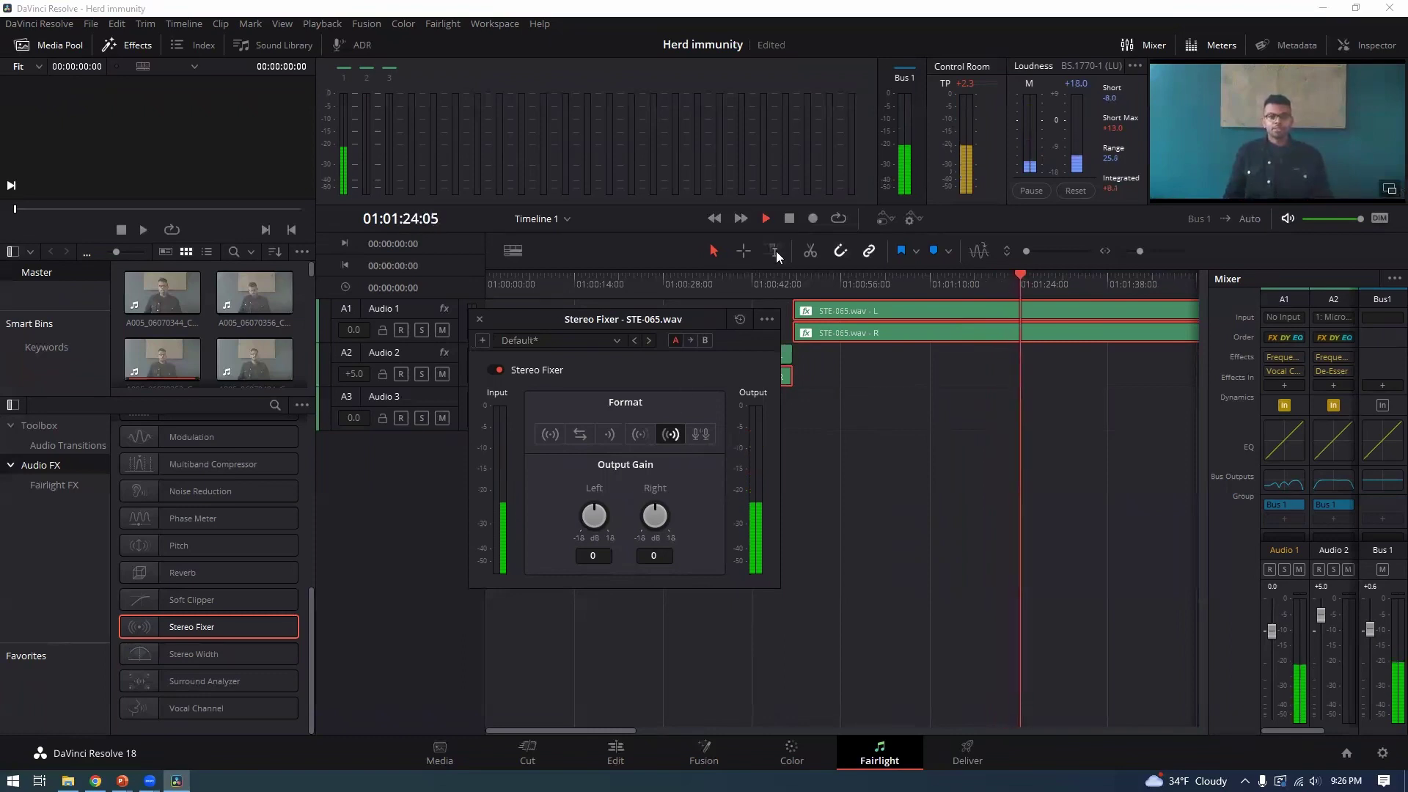
# Step: Stop playback at 01:01:25:13 and reposition the Stereo Fixer window to reveal the HERD clip
pyautogui.click(790, 220)
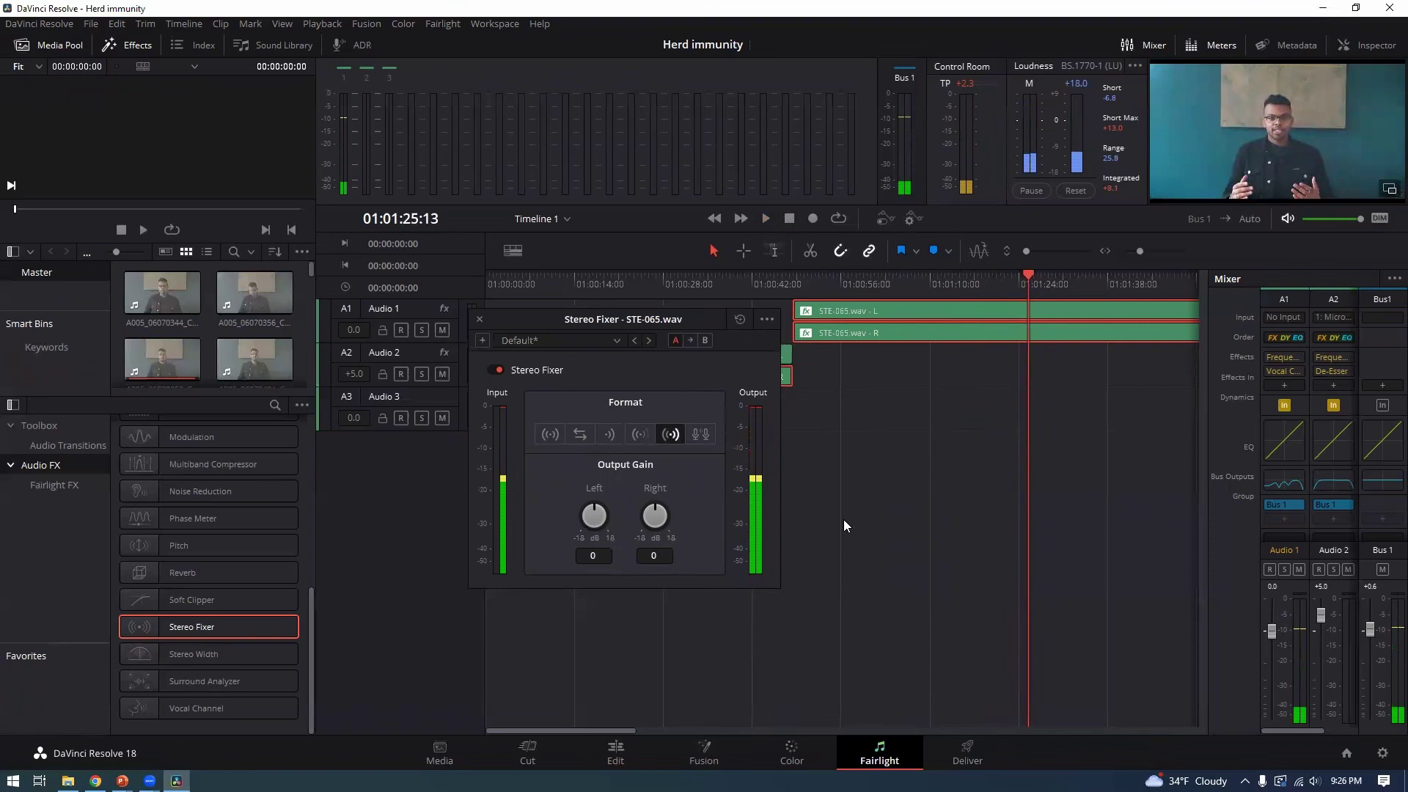
pyautogui.moveTo(633, 322); pyautogui.dragTo(791, 369)
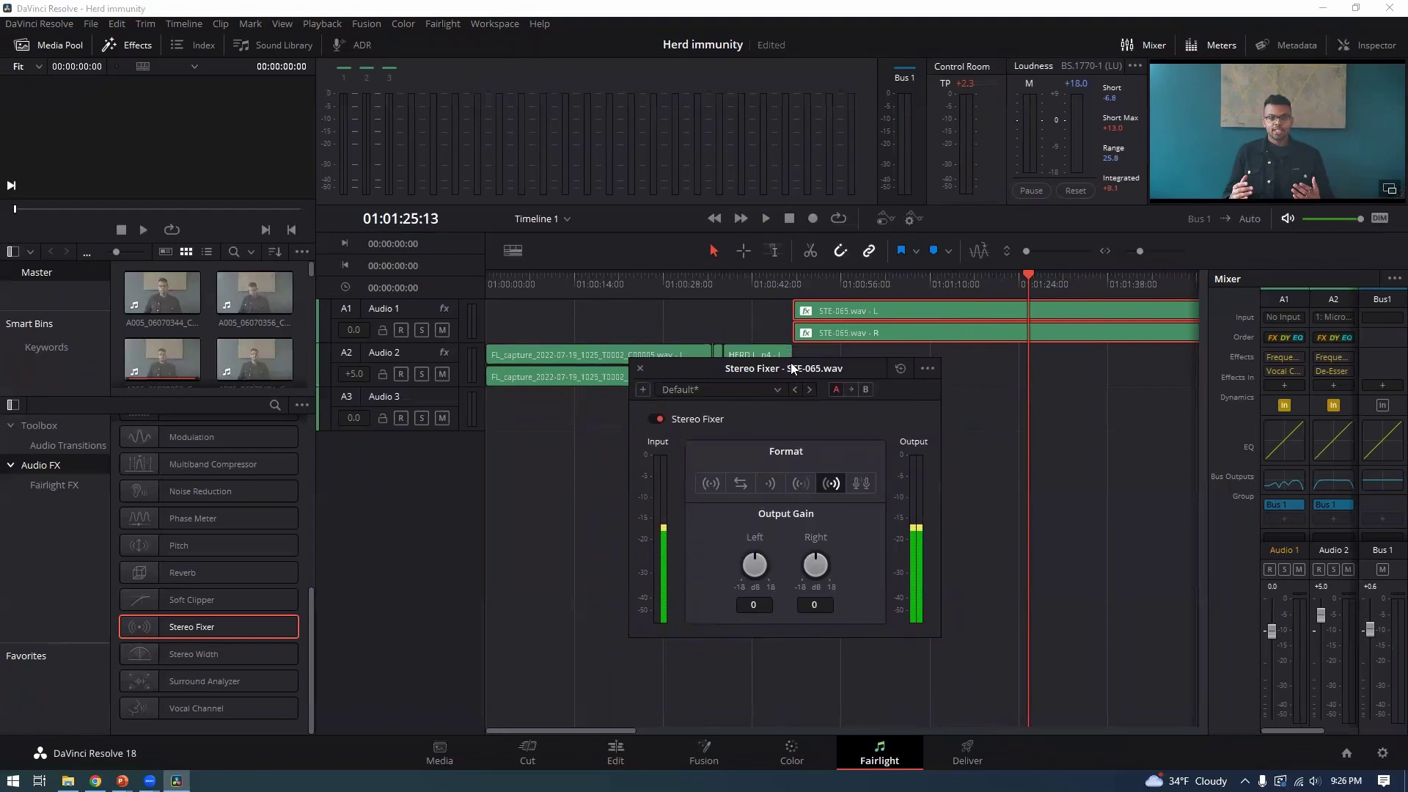
pyautogui.moveTo(791, 362); pyautogui.dragTo(785, 398)
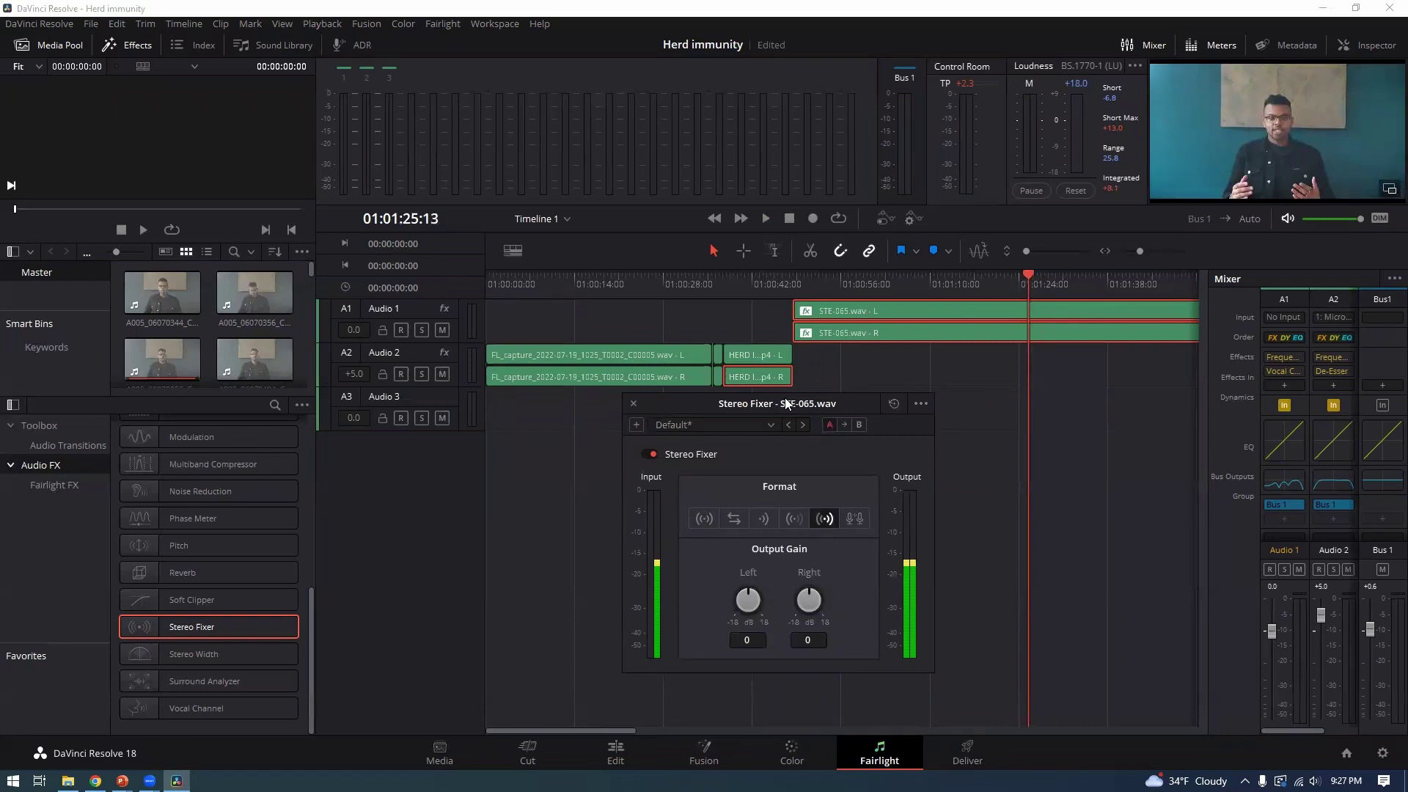
pyautogui.moveTo(784, 398); pyautogui.dragTo(775, 342)
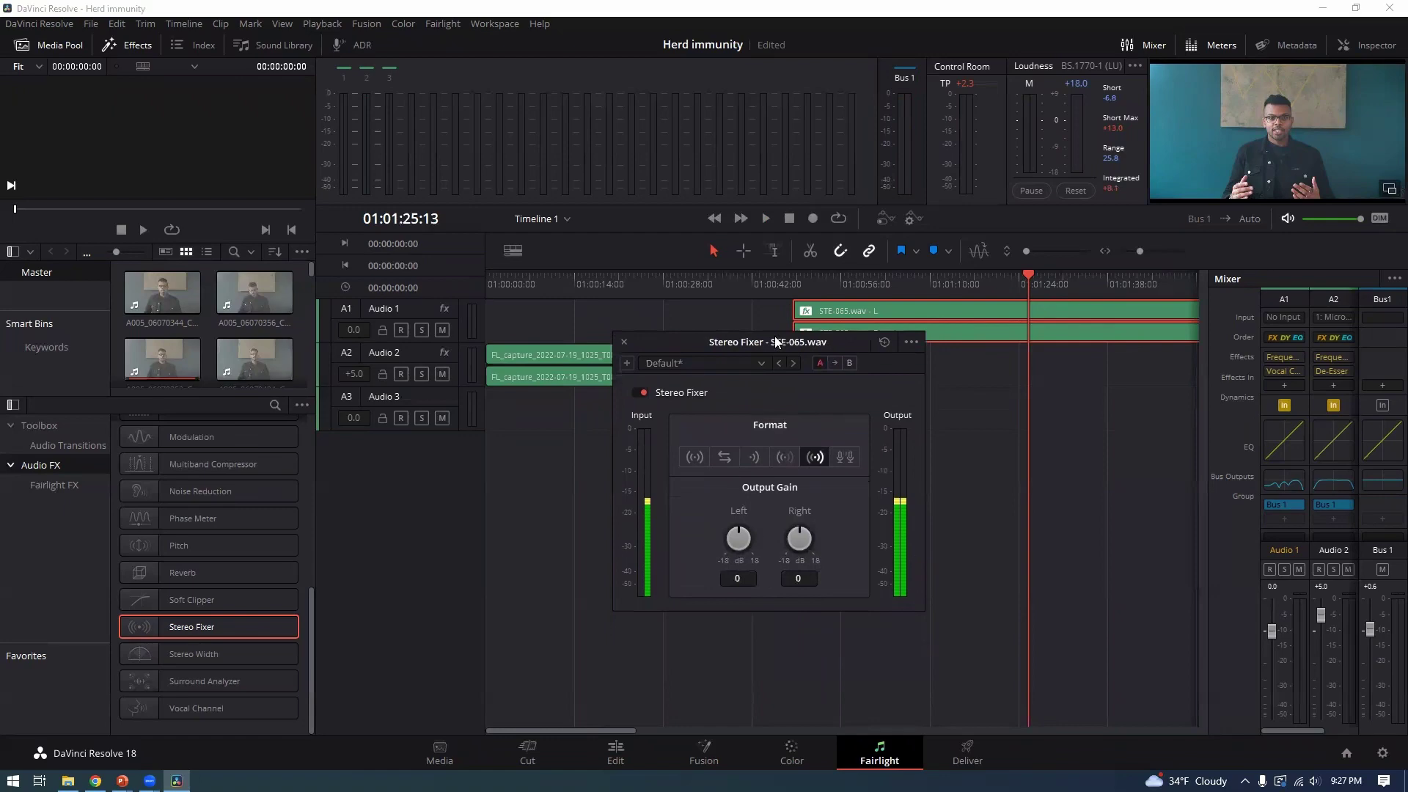